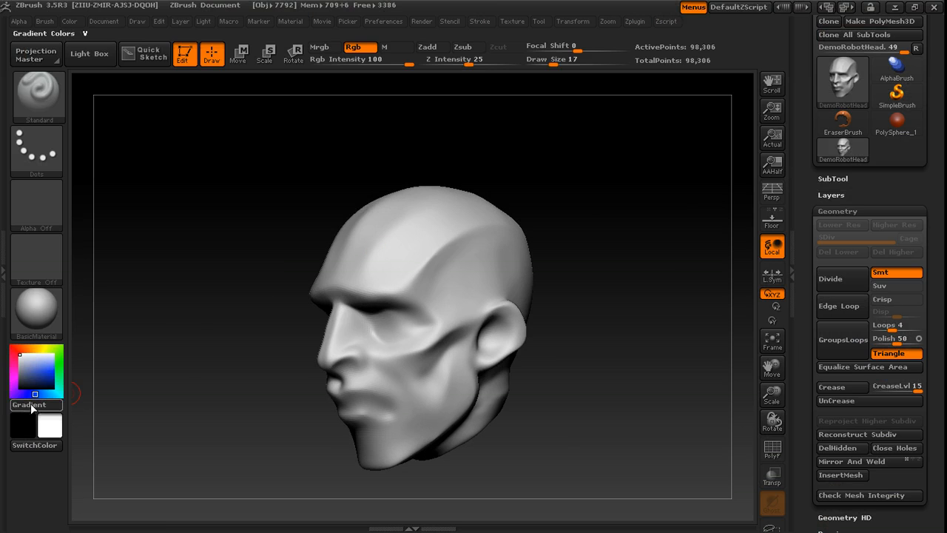
- Set the main colour to red and try a gradient paint stroke on the head, undoing it and turning Gradient off
left_click_drag(16, 349, 50, 370)
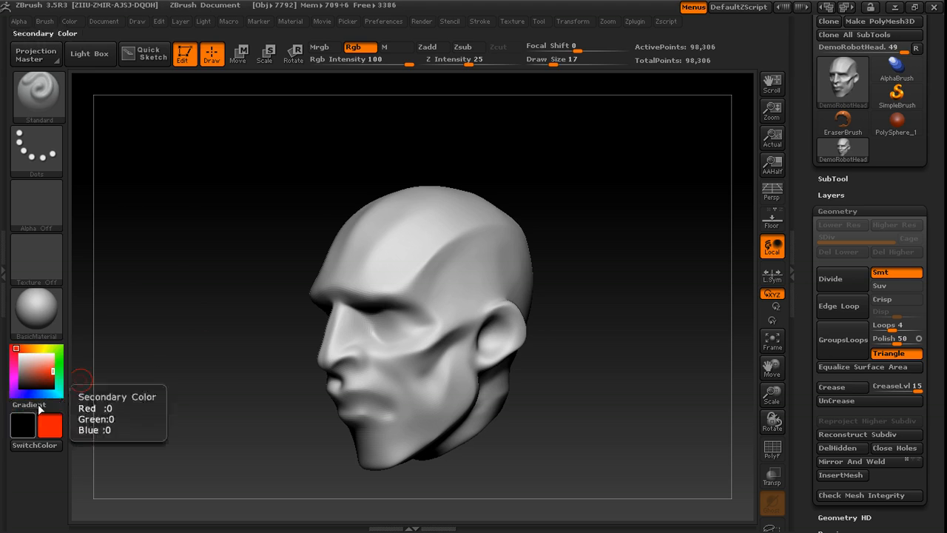
left_click(35, 405)
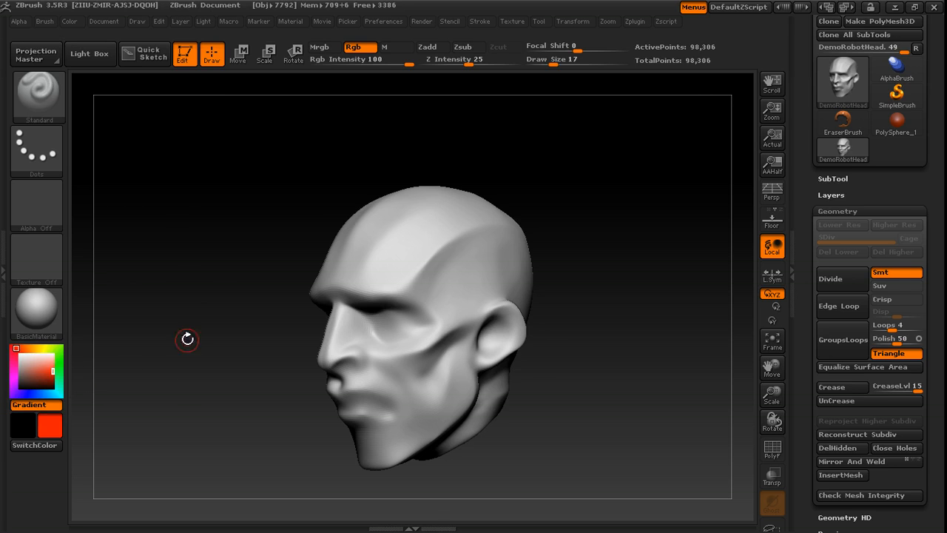
mouse_move(627, 268)
left_mouse_down()
mouse_move(634, 300)
mouse_move(533, 302)
left_mouse_up()
mouse_move(477, 278)
left_mouse_down()
mouse_move(499, 307)
mouse_move(425, 307)
mouse_move(399, 325)
mouse_move(421, 316)
mouse_move(412, 313)
mouse_move(435, 292)
mouse_move(501, 301)
mouse_move(444, 281)
mouse_move(348, 300)
mouse_move(366, 296)
mouse_move(400, 252)
left_mouse_up()
key("ctrl+z")
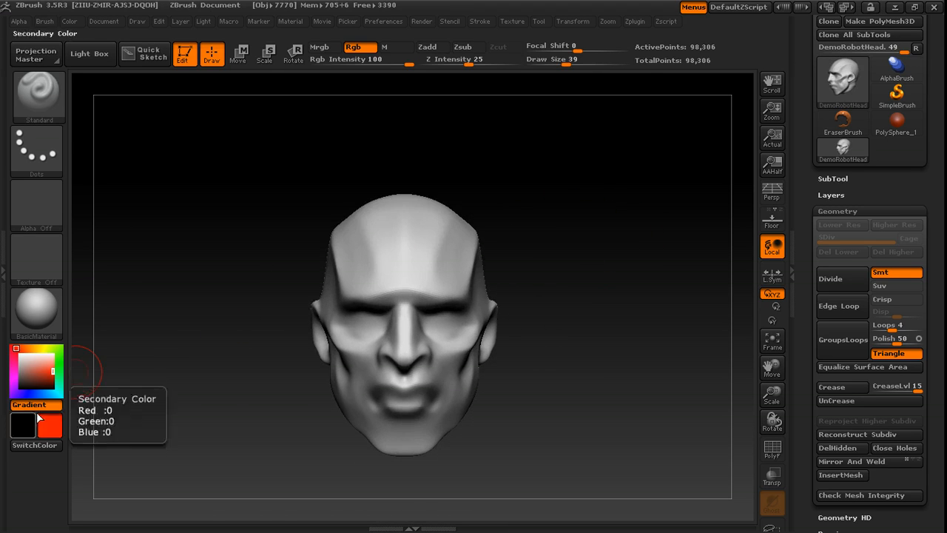
left_click(36, 404)
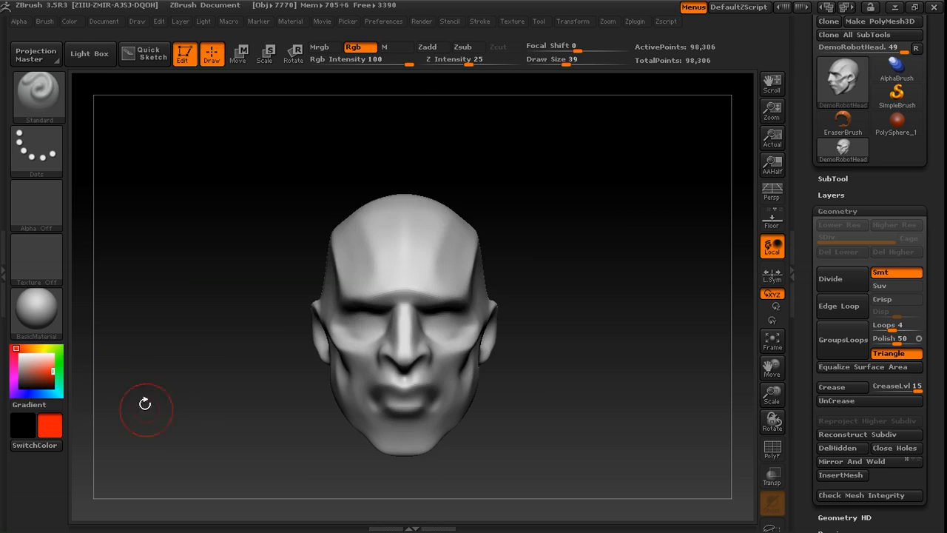
- Fill the whole head with the Chrome BlueTint material and the red colour in Mrgb mode
left_click(56, 314)
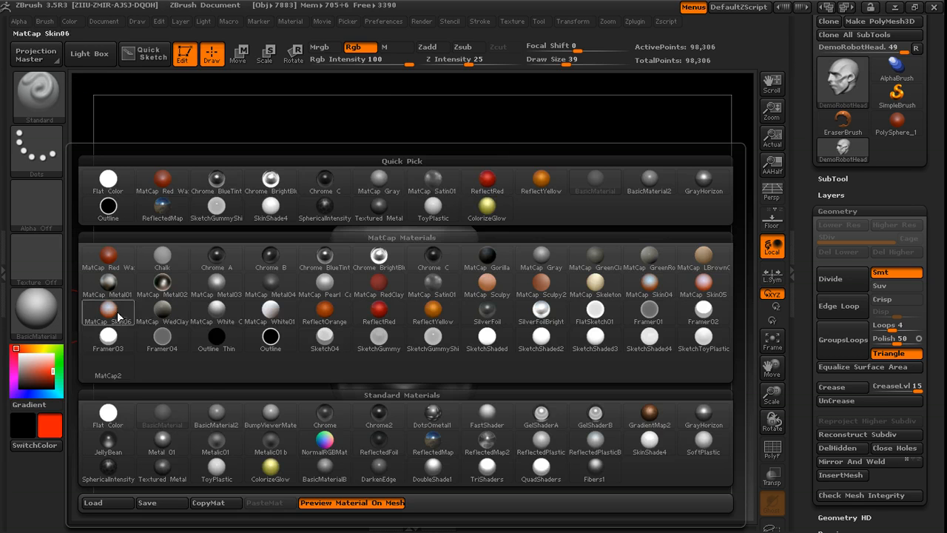
left_click(324, 258)
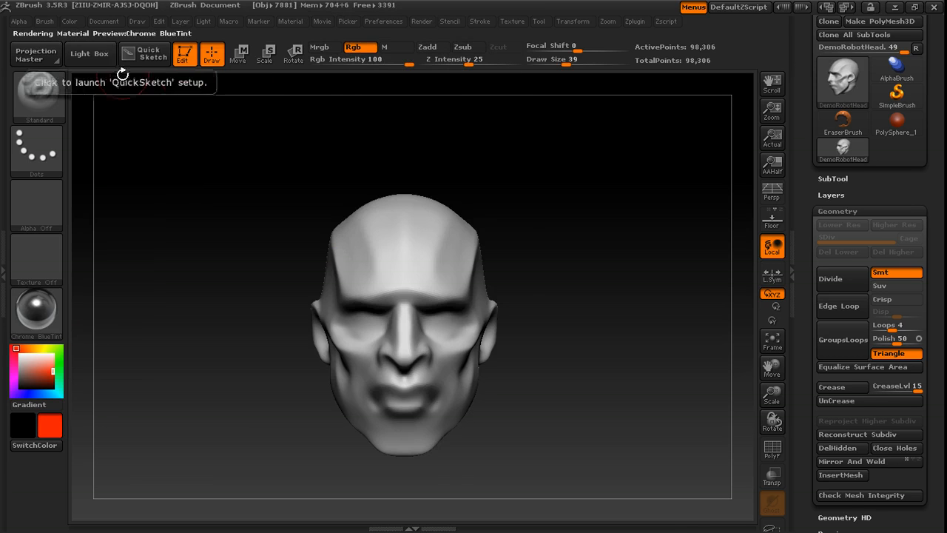
left_click(323, 48)
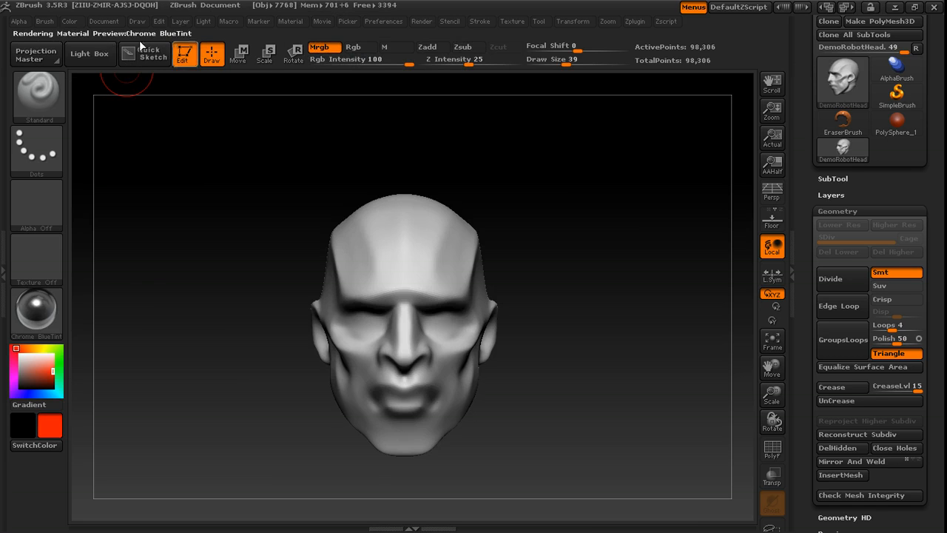
left_click(68, 21)
left_click(115, 261)
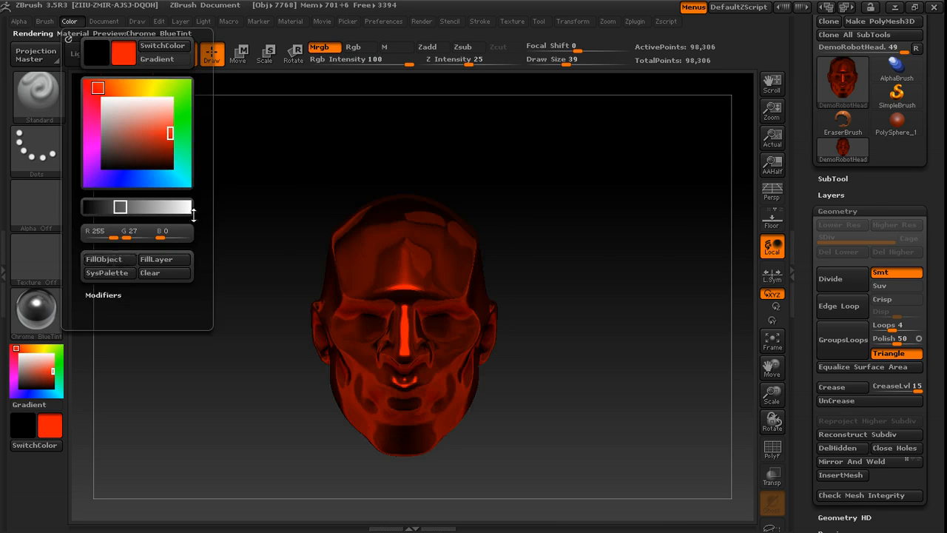
- Switch to the hPolish brush at draw size 74 and set the main colour to blue
left_click_drag(611, 259, 563, 258)
key("s")
mouse_move(588, 258)
left_mouse_down()
mouse_move(600, 259)
mouse_move(593, 254)
left_mouse_up()
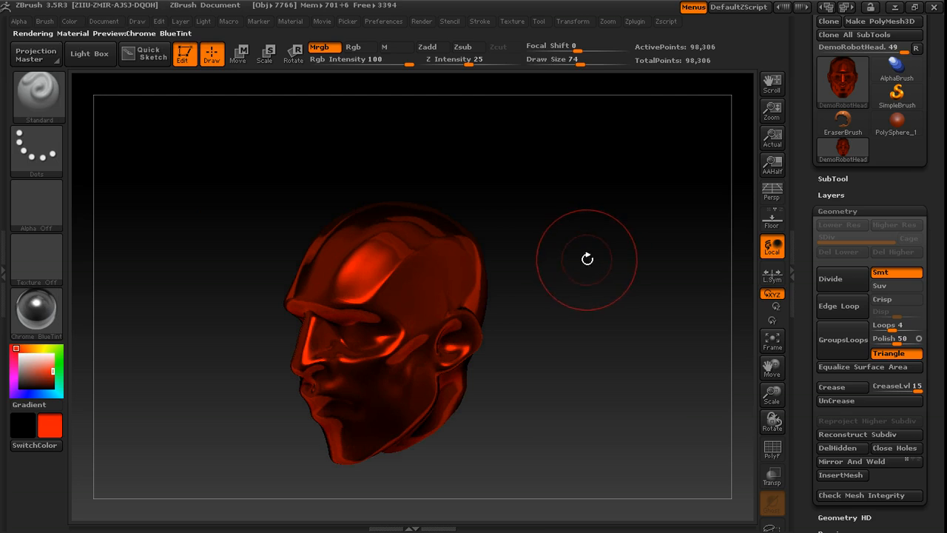
key("b")
key("h")
key("p")
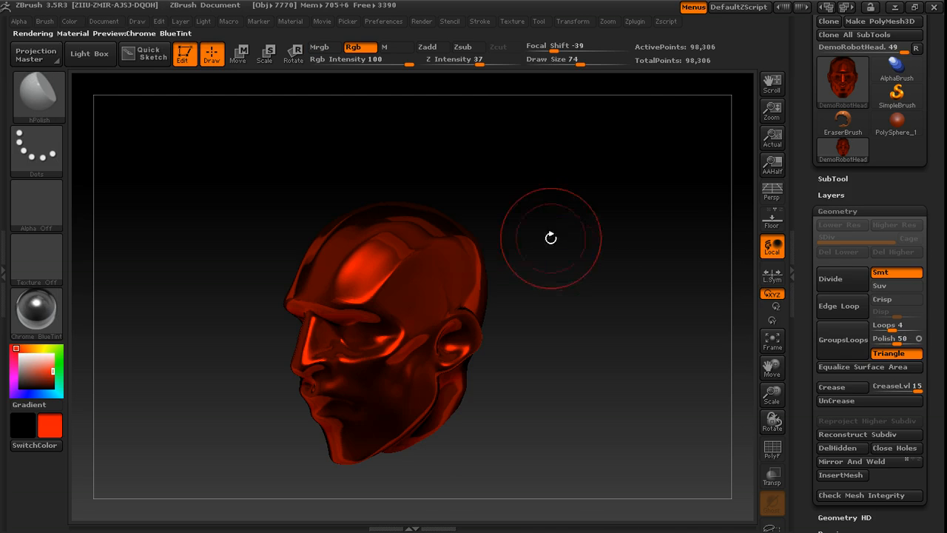
left_click(27, 393)
mouse_move(583, 235)
left_mouse_down()
mouse_move(565, 244)
mouse_move(544, 233)
left_mouse_up()
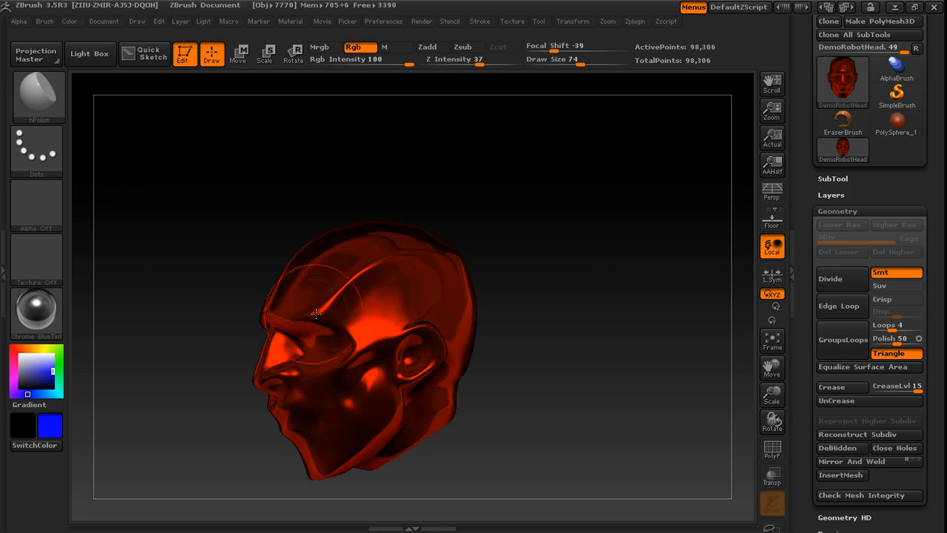
- Paint blue strokes over the forehead, temple and side of the head
mouse_move(355, 294)
left_mouse_down()
mouse_move(421, 269)
mouse_move(436, 281)
left_mouse_up()
left_click_drag(525, 288, 497, 288)
key("s")
left_click_drag(390, 297, 405, 297)
mouse_move(458, 280)
left_mouse_down()
mouse_move(416, 318)
mouse_move(444, 262)
left_mouse_up()
left_click_drag(507, 276, 548, 263)
mouse_move(293, 301)
left_mouse_down()
mouse_move(440, 232)
mouse_move(415, 262)
mouse_move(333, 228)
mouse_move(347, 216)
left_mouse_up()
mouse_move(444, 236)
left_mouse_down()
mouse_move(469, 214)
mouse_move(406, 224)
mouse_move(351, 416)
left_mouse_up()
- Paint blue over the mouth and cheek at draw size 95
left_click_drag(517, 377, 515, 322, "alt")
key("bracketleft")
left_click_drag(290, 351, 326, 364)
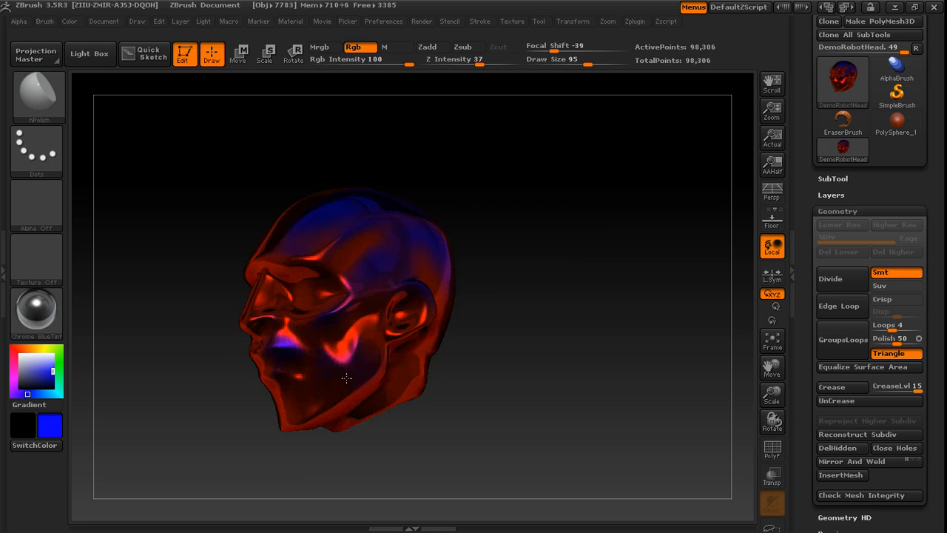
left_click_drag(476, 349, 436, 359)
left_click_drag(357, 365, 476, 332)
mouse_move(414, 319)
left_mouse_down()
mouse_move(511, 316)
mouse_move(563, 295)
left_mouse_up()
- Reduce the draw size to 63 and paint blue over the brow and eye area
key("s")
left_click_drag(298, 306, 286, 305)
mouse_move(270, 283)
left_mouse_down()
mouse_move(309, 275)
mouse_move(338, 295)
left_mouse_up()
left_click_drag(473, 259, 433, 292)
left_click_drag(550, 254, 510, 250)
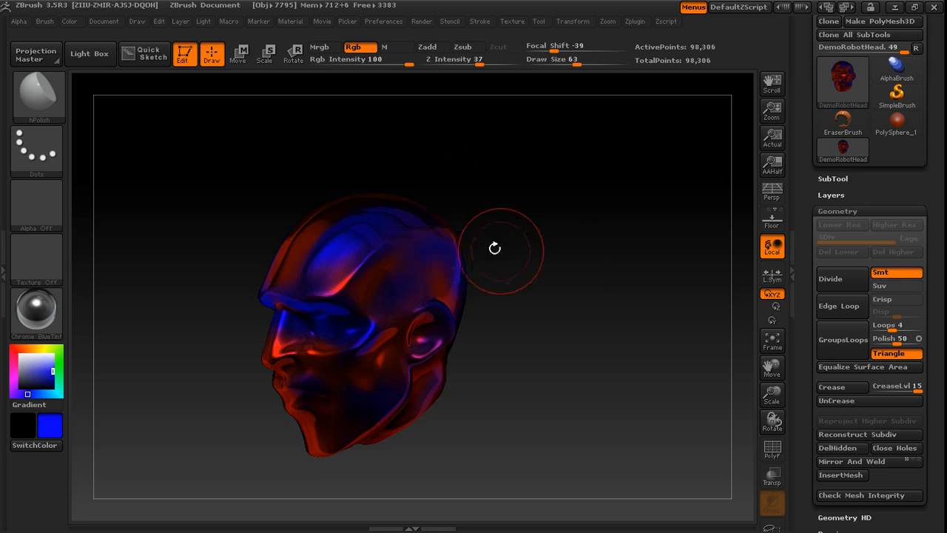
- Fill the whole head with BasicMaterial and white in Mrgb mode
left_click(20, 355)
left_click(36, 309)
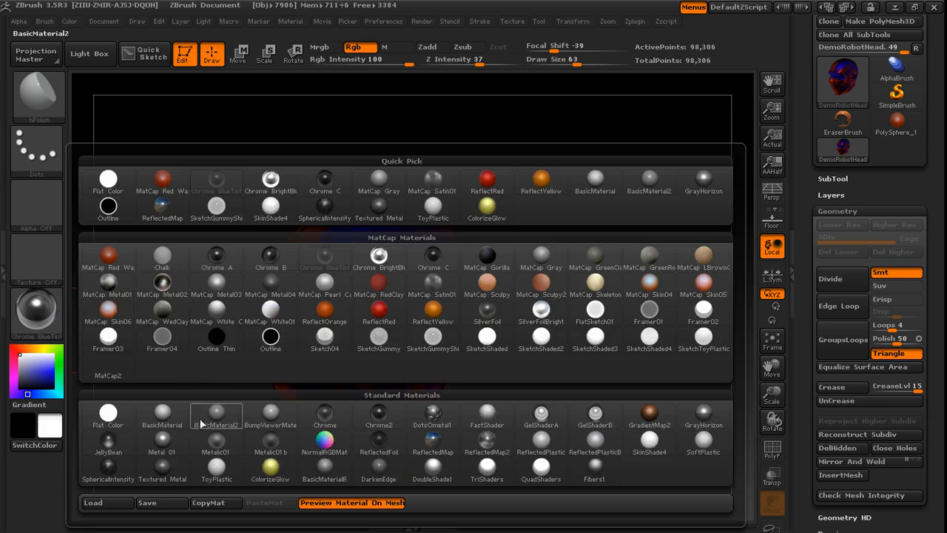
left_click(162, 415)
left_click(318, 49)
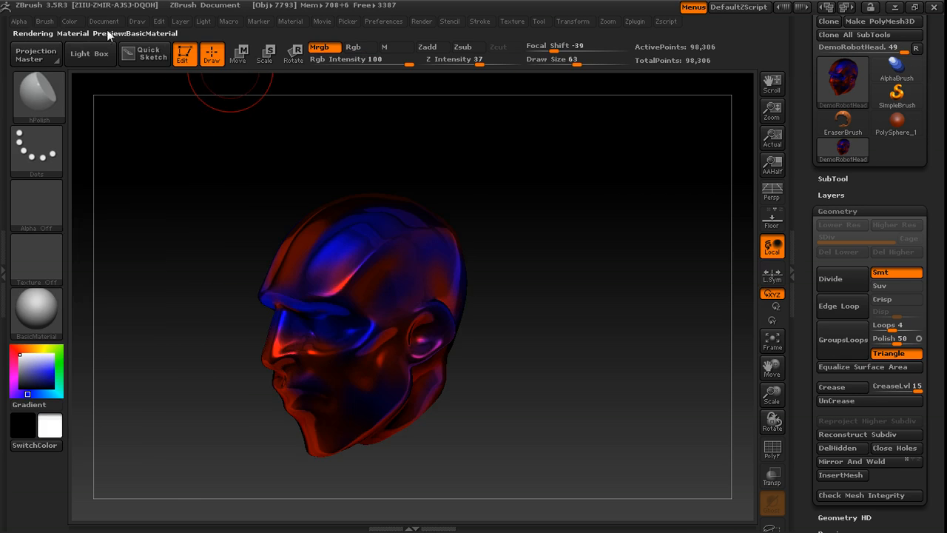
left_click(69, 21)
left_click(111, 258)
- Switch to the Standard brush and set its draw size to 35
key("b")
key("s")
key("t")
key("s")
mouse_move(560, 290)
left_mouse_down()
mouse_move(546, 289)
mouse_move(568, 285)
left_mouse_up()
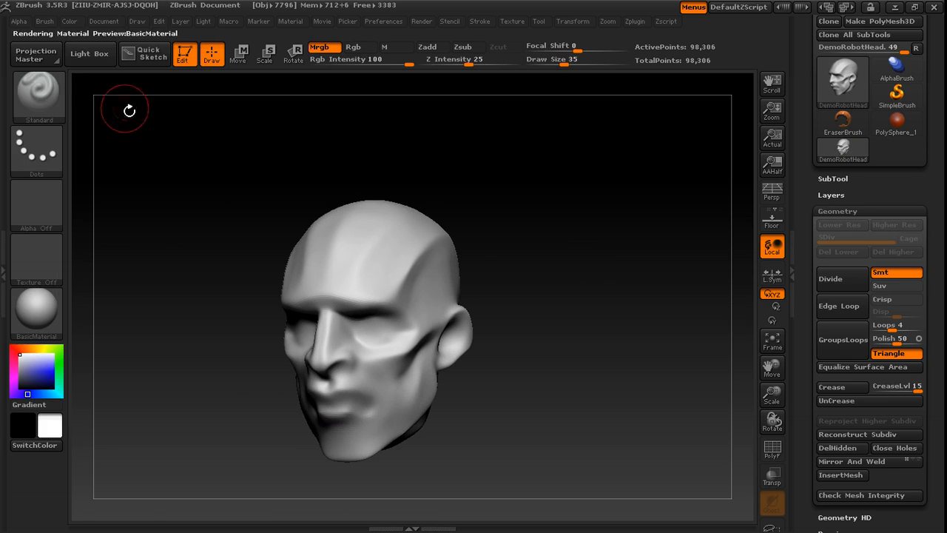
- Examine the brush's alpha and texture settings, including Polypaint Mode
left_click(45, 21)
scroll(42, 404, "down", 3)
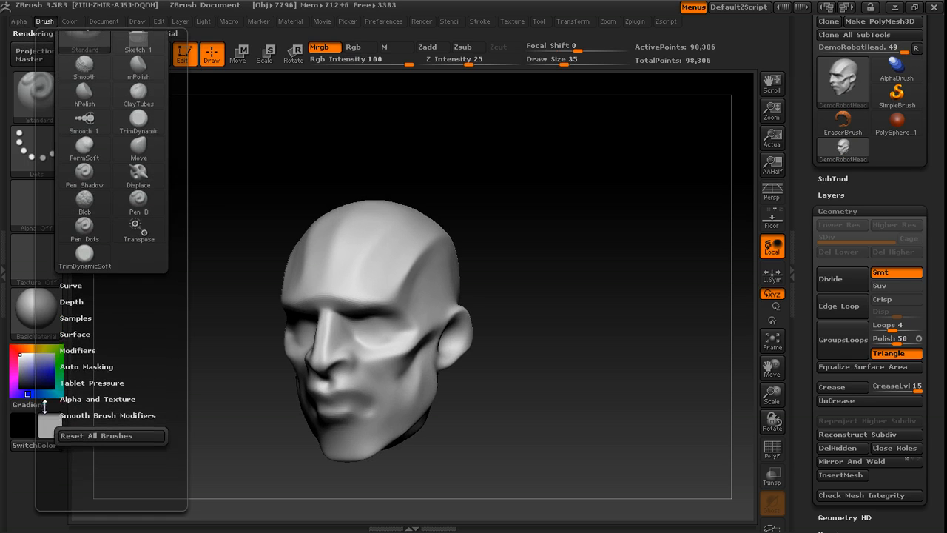
left_click(77, 401)
scroll(88, 403, "down", 2)
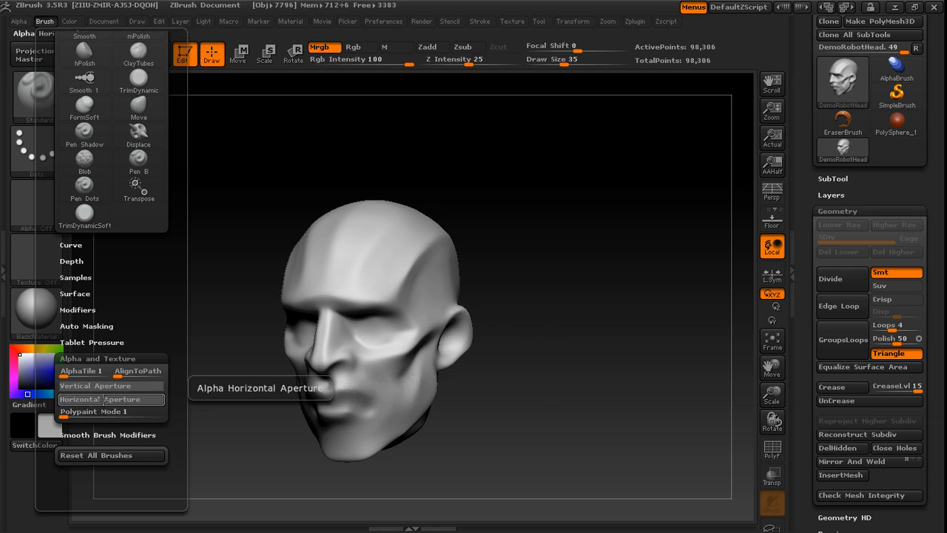
- Fill the whole head with blue (R 10, G 0, B 202) in Rgb mode
mouse_move(484, 197)
left_mouse_down()
mouse_move(585, 205)
mouse_move(552, 211)
mouse_move(565, 238)
mouse_move(594, 200)
mouse_move(572, 214)
mouse_move(582, 218)
left_mouse_up()
key("s")
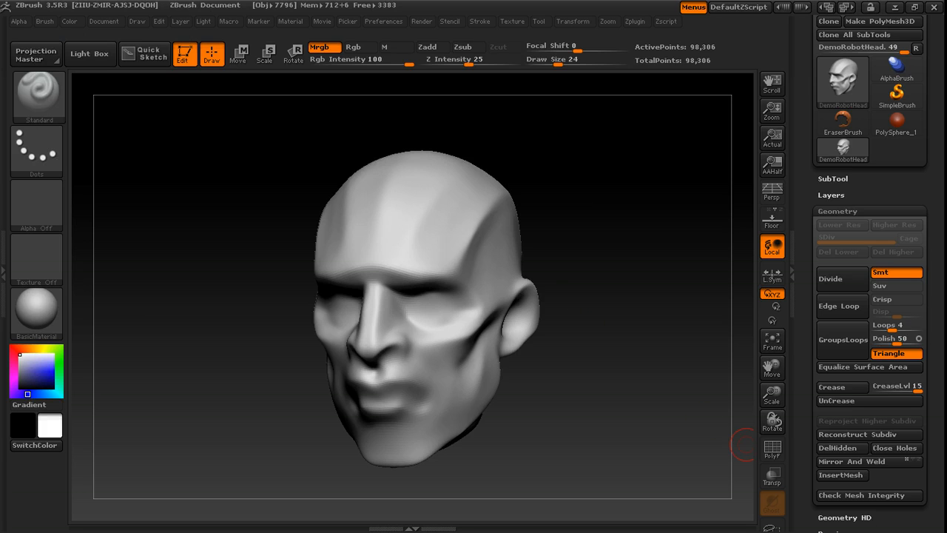
left_click(360, 49)
left_click(57, 375)
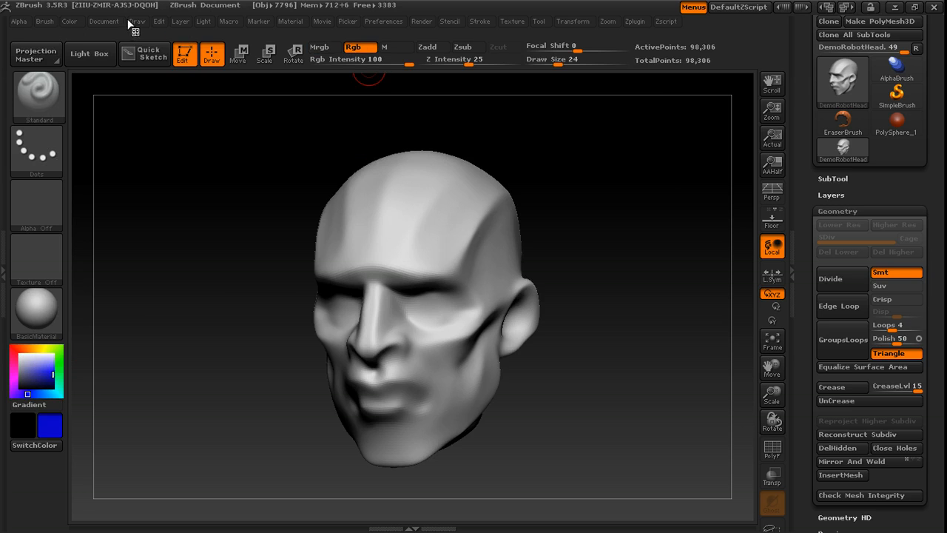
left_click(68, 21)
left_click(109, 270)
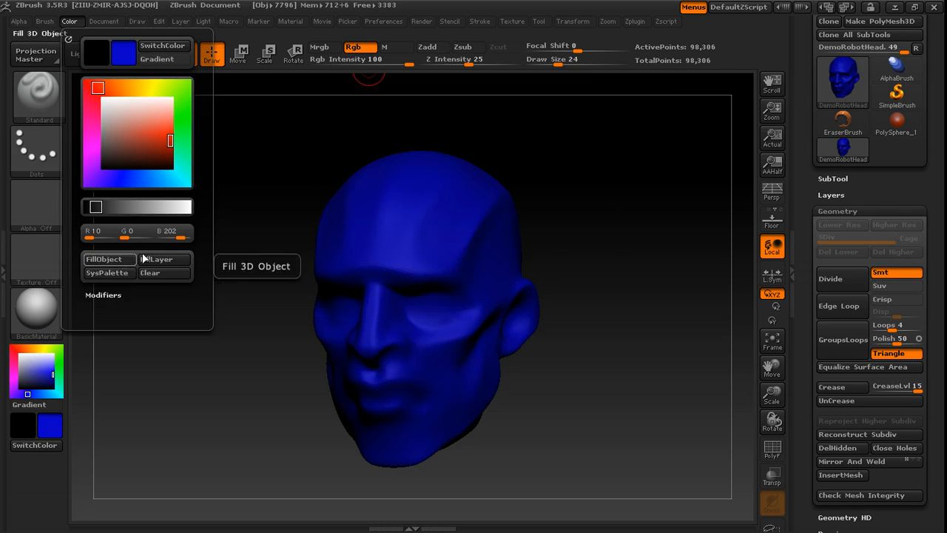
- Set the main colour to red and paint both eye sockets on the blue head
left_click(14, 349)
left_click_drag(607, 255, 592, 269)
key("s")
left_click_drag(592, 229, 583, 256, "alt")
left_click_drag(651, 152, 629, 239, "alt")
key("s")
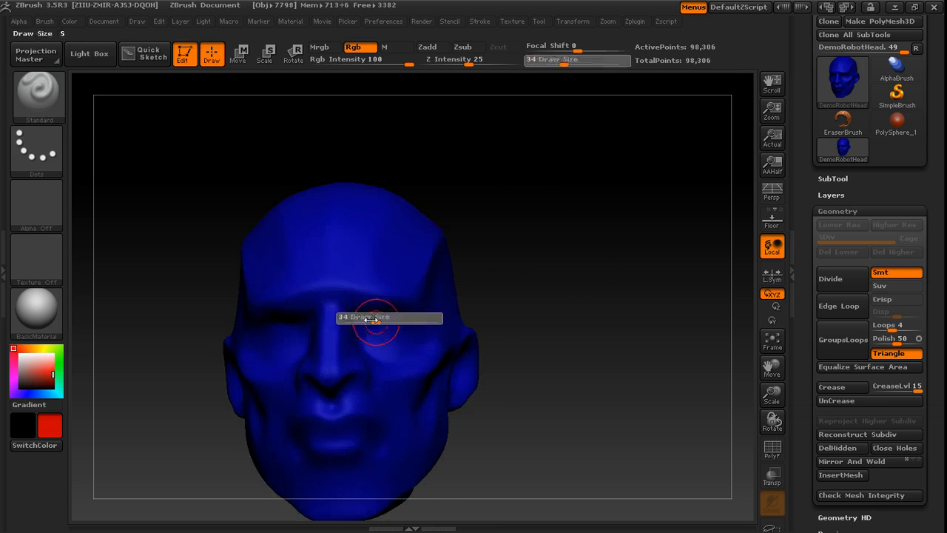
left_click_drag(562, 281, 532, 285)
key("bracketright")
mouse_move(378, 325)
left_mouse_down()
mouse_move(401, 330)
mouse_move(374, 324)
left_mouse_up()
mouse_move(497, 298)
left_mouse_down()
mouse_move(455, 302)
mouse_move(484, 298)
mouse_move(439, 275)
left_mouse_up()
key("bracketleft")
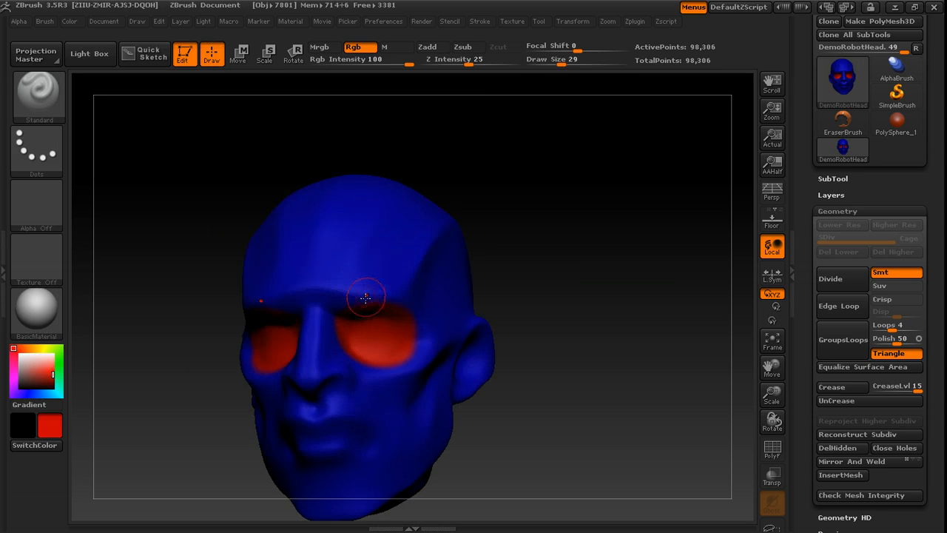
- Paint red stripes from the brows up the forehead and a red patch on each temple
key("s")
left_click_drag(372, 307, 367, 306)
mouse_move(550, 272)
left_mouse_down("alt")
mouse_move(538, 238)
mouse_move(504, 255)
left_mouse_up("alt")
key("s")
left_click_drag(415, 286, 423, 286)
left_click_drag(548, 232, 486, 239)
left_click_drag(392, 252, 449, 274)
left_click_drag(571, 228, 285, 324)
mouse_move(262, 354)
left_mouse_down()
mouse_move(316, 275)
mouse_move(337, 265)
left_mouse_up()
key("s")
left_click_drag(289, 295, 280, 294)
left_click_drag(563, 270, 622, 190)
- Set the main colour to green and outline the red eye areas and forehead stripes
left_click(59, 357)
mouse_move(538, 280)
left_mouse_down()
mouse_move(595, 264)
mouse_move(575, 301)
mouse_move(409, 275)
left_mouse_up()
left_click_drag(557, 192, 666, 194)
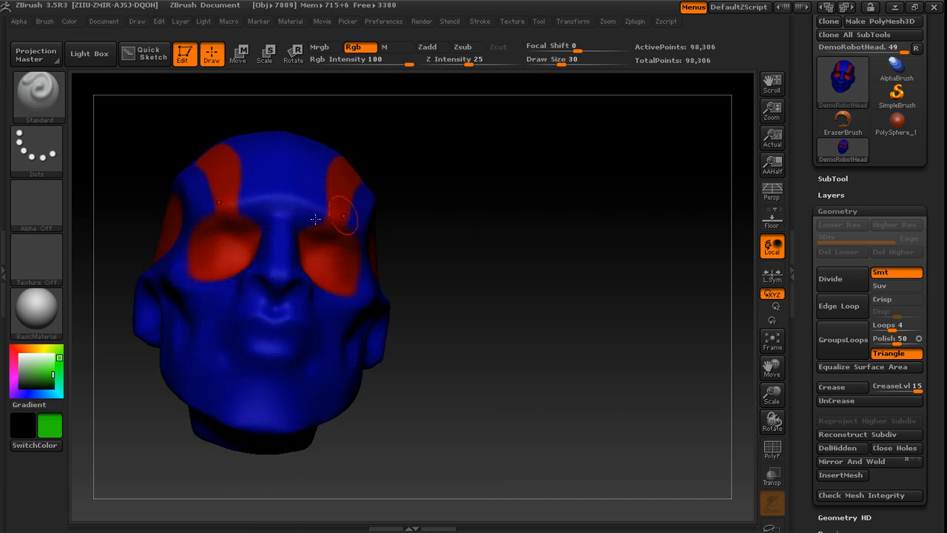
left_click_drag(503, 211, 388, 235)
mouse_move(327, 245)
left_mouse_down()
mouse_move(299, 288)
mouse_move(348, 339)
mouse_move(389, 318)
mouse_move(370, 247)
left_mouse_up()
left_click_drag(450, 219, 370, 213)
mouse_move(316, 254)
left_mouse_down()
mouse_move(357, 209)
mouse_move(398, 184)
mouse_move(450, 175)
mouse_move(442, 207)
left_mouse_up()
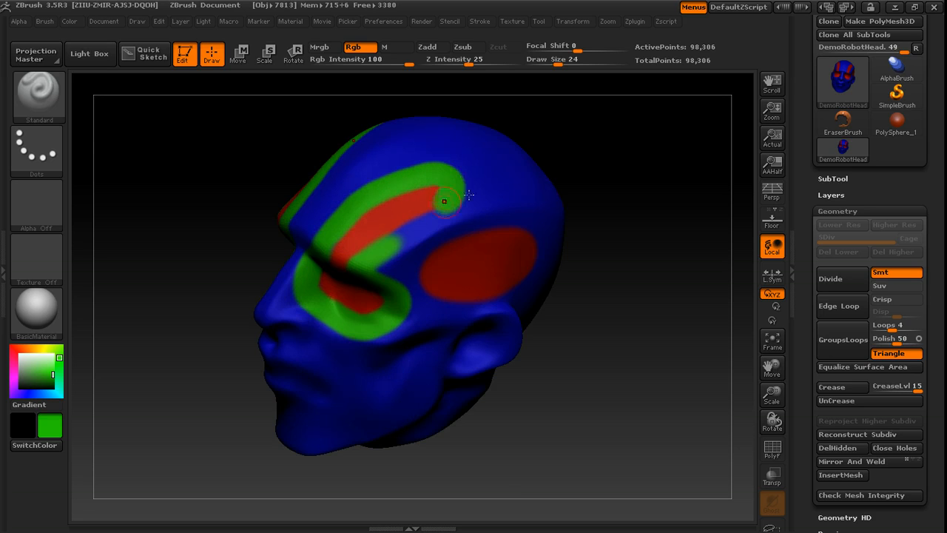
left_click_drag(553, 181, 513, 197)
mouse_move(447, 191)
left_mouse_down()
mouse_move(419, 222)
mouse_move(380, 239)
left_mouse_up()
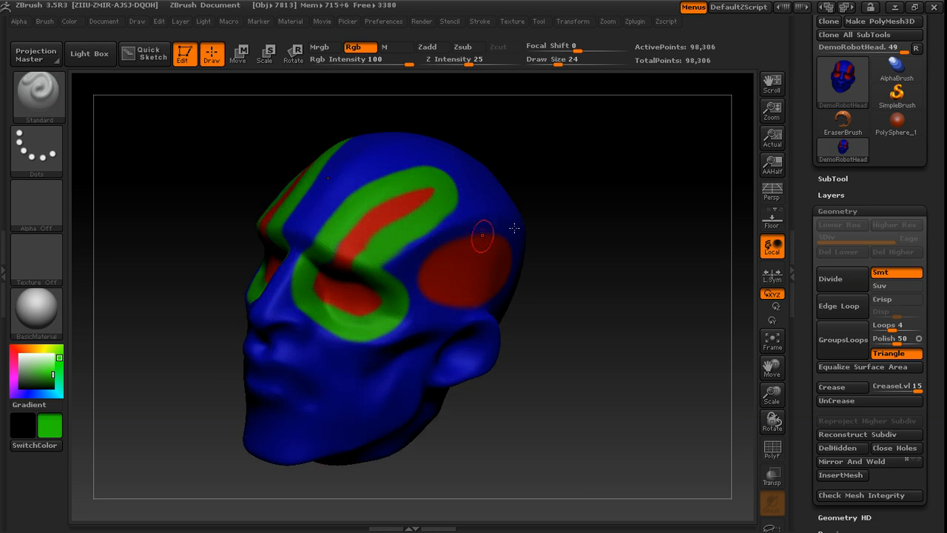
- Join the green outlines across the brow and nose bridge, and set the draw size to 35
left_click_drag(560, 218, 592, 221)
left_click_drag(526, 224, 562, 194)
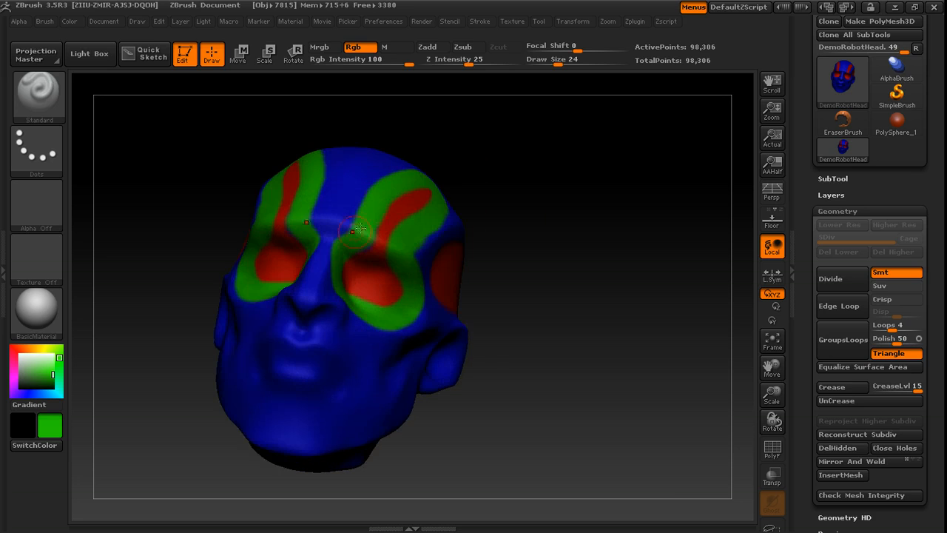
left_click_drag(555, 231, 622, 259)
left_click_drag(345, 213, 339, 210)
left_click_drag(537, 200, 460, 232)
mouse_move(115, 358)
left_mouse_down()
mouse_move(562, 222)
mouse_move(570, 255)
mouse_move(297, 308)
mouse_move(313, 318)
mouse_move(300, 322)
mouse_move(276, 290)
left_mouse_up()
key("bracketright")
key("bracketright")
key("bracketright")
key("bracketleft")
key("bracketleft")
left_click_drag(349, 311, 599, 246)
- Examine the tool's Polypaint settings and the From Polypaint option for polygroups
left_click_drag(805, 404, 806, 375)
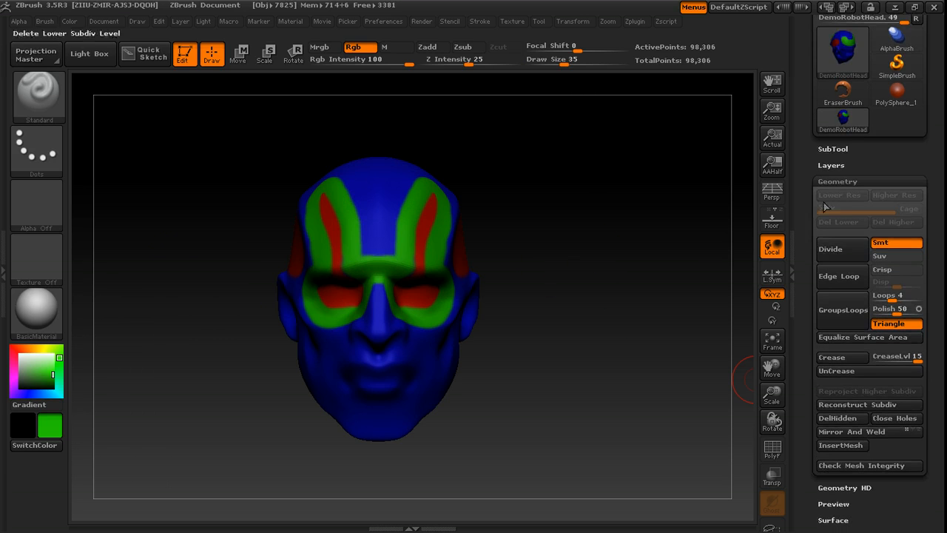
left_click(839, 182)
left_click_drag(808, 269, 808, 216)
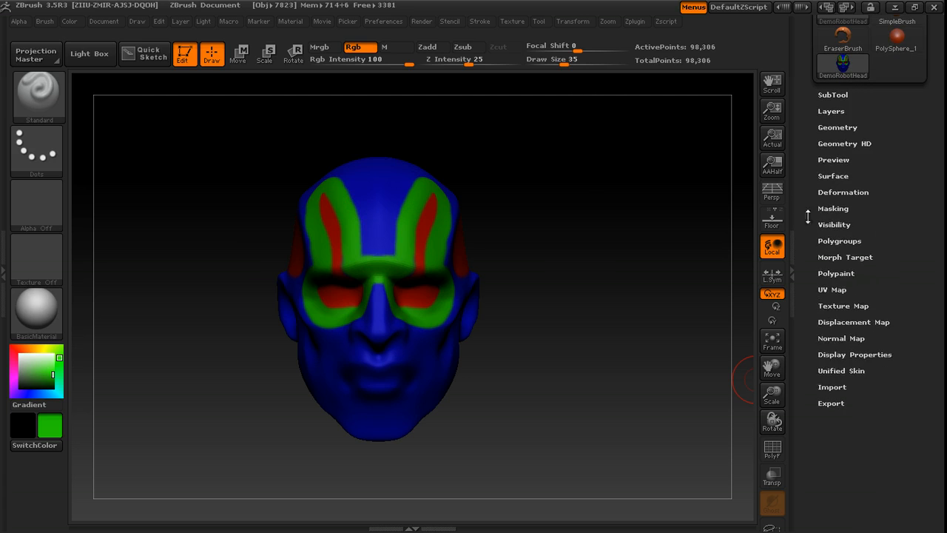
left_click(836, 273)
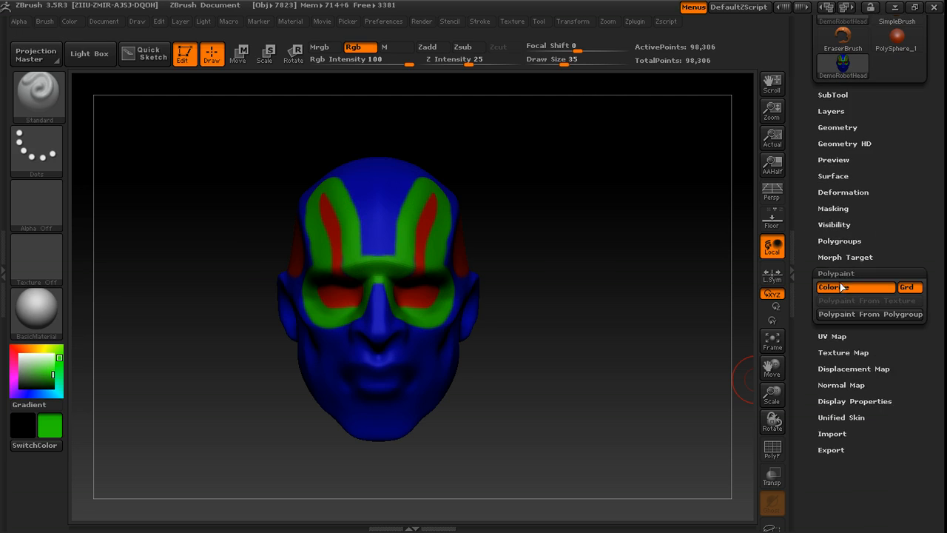
left_click(839, 240)
left_click_drag(813, 299, 813, 277)
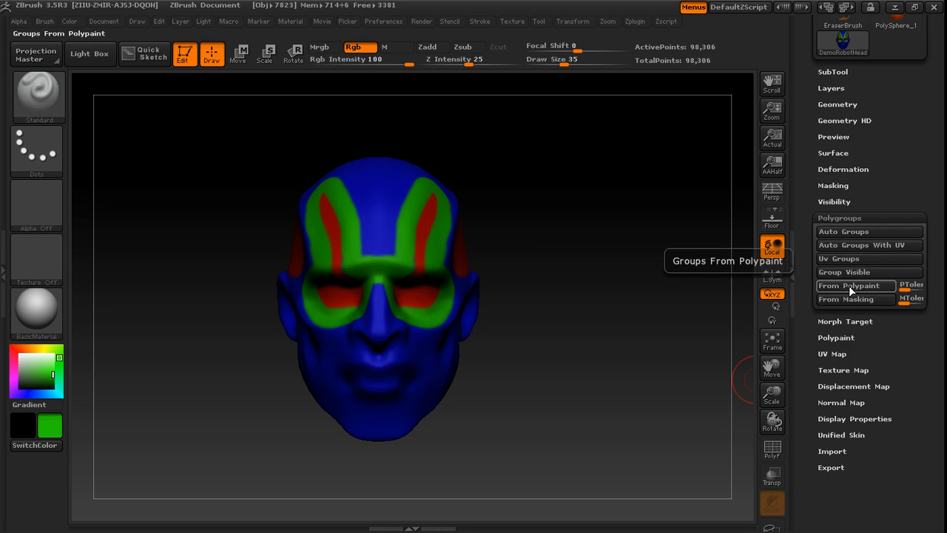
- Turn off polypaint on the DemoRobotHead subtool and set the main colour to white
left_click_drag(807, 216, 788, 354)
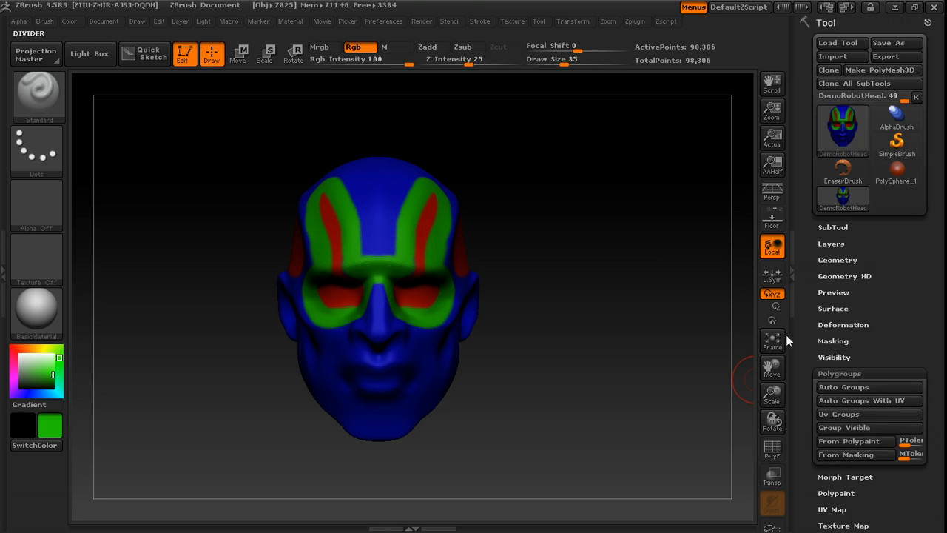
left_click(832, 227)
left_click_drag(807, 214, 804, 259)
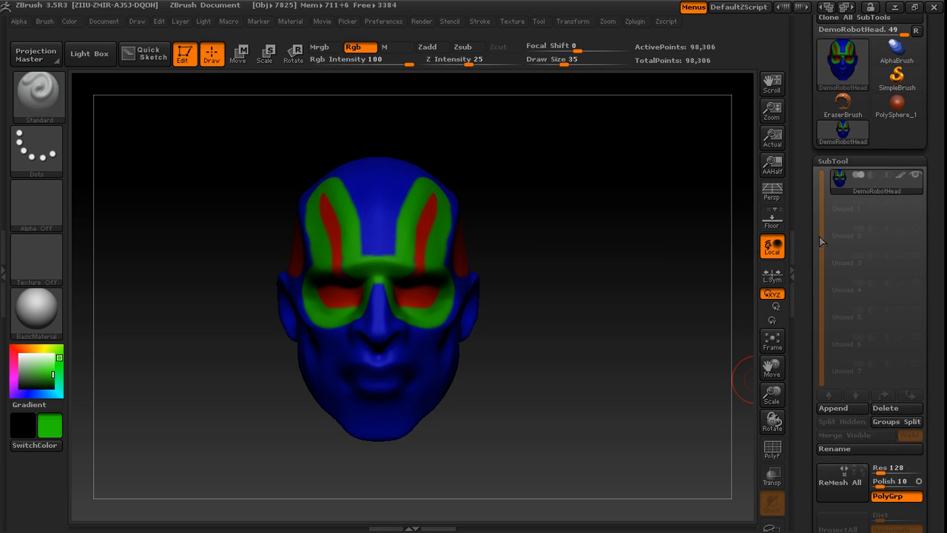
left_click(902, 175)
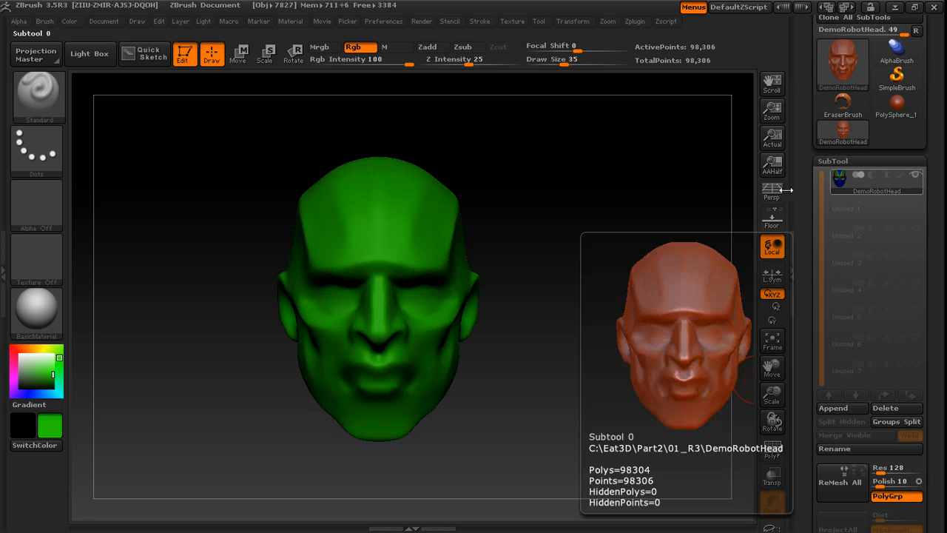
left_click(20, 355)
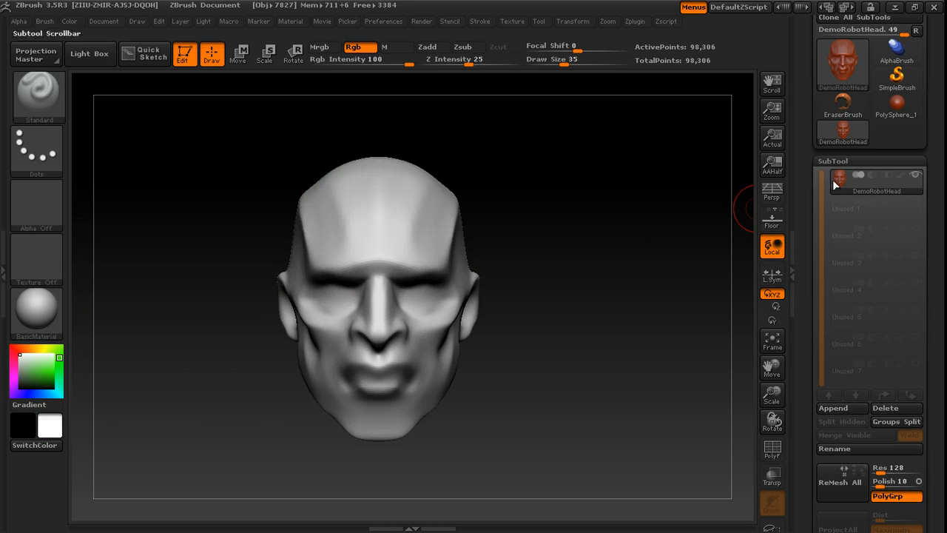
- Display the head's polygroups with the polyframe, isolate the main skin group, and restore the full head
left_click(772, 448)
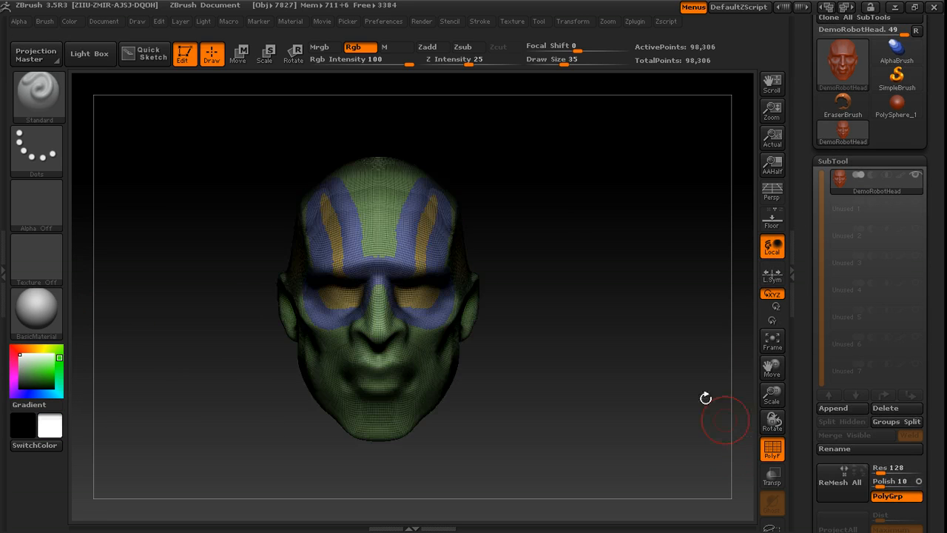
left_click_drag(604, 273, 596, 246)
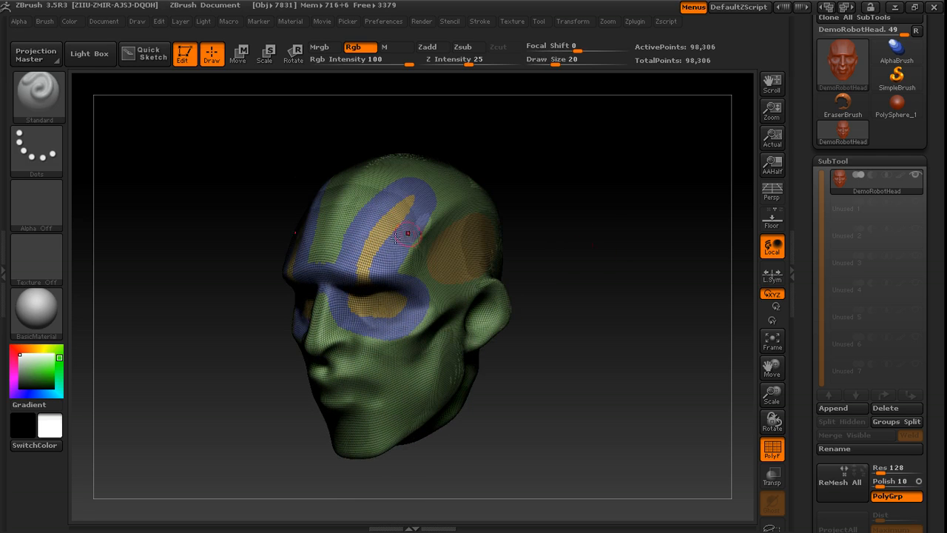
left_click(451, 311, "ctrl+shift")
mouse_move(611, 289)
left_mouse_down()
mouse_move(674, 296)
mouse_move(535, 277)
left_mouse_up()
left_click(618, 290, "ctrl+shift")
left_click_drag(609, 203, 414, 272)
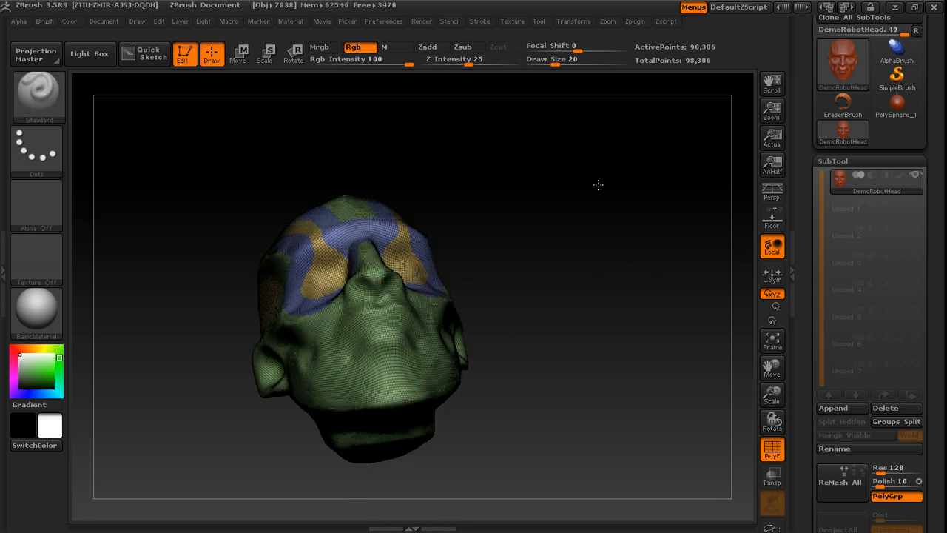
- Isolate another polygroup around the eyes, restore the whole head, and hide the polyframe
left_click(404, 259, "ctrl+shift")
left_click_drag(558, 256, 555, 303)
left_click(651, 277, "ctrl+shift")
left_click_drag(651, 276, 662, 260)
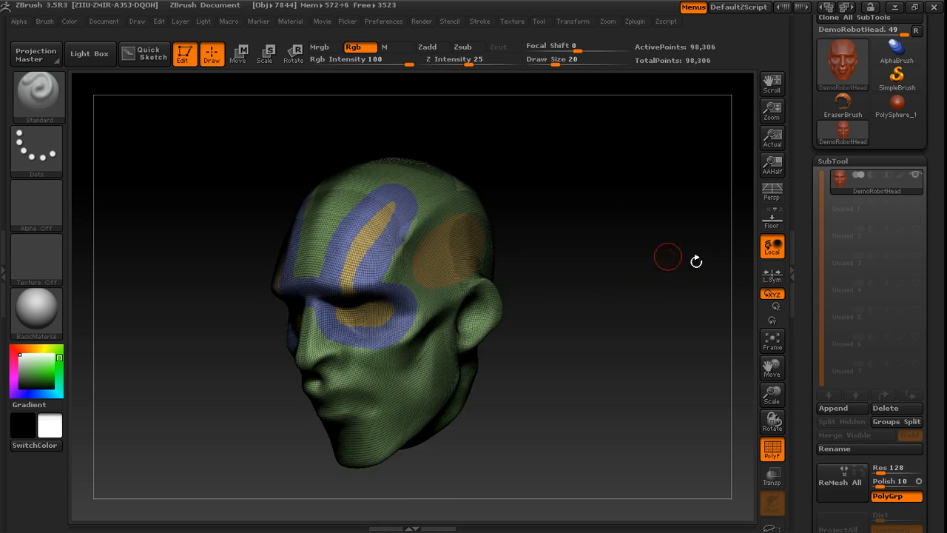
left_click(771, 442)
left_click_drag(638, 337, 550, 296)
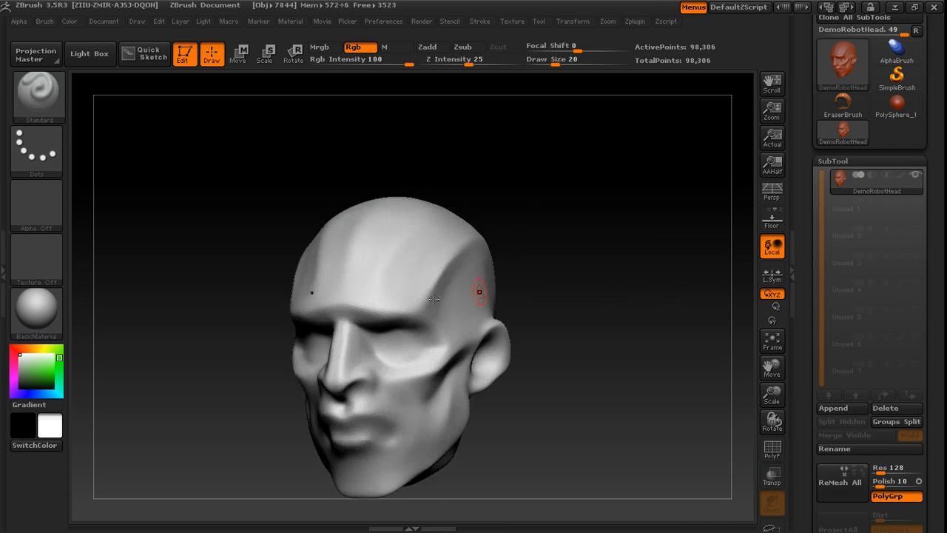
- Mask the polygroup covering the temples, eyes and inner forehead stripes, with the whole head shown and draw size 53
left_click(469, 290, "ctrl+shift")
mouse_move(600, 178)
left_mouse_down()
mouse_move(629, 237)
mouse_move(660, 215)
mouse_move(532, 244)
left_mouse_up()
left_click(651, 207, "ctrl+shift")
key("s")
left_click(637, 229)
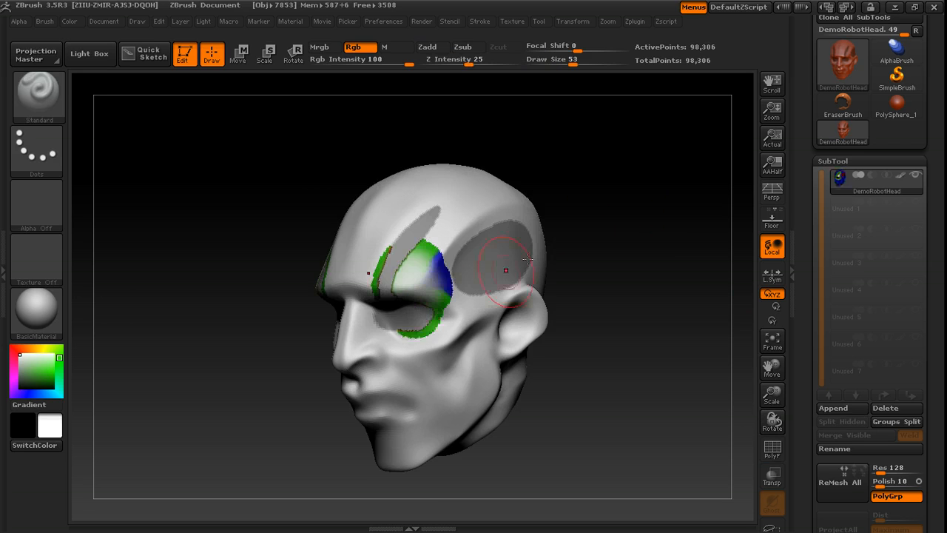
- Enable Zadd and sculpt raised strokes around the masked forehead stripes and eyes
left_click(428, 47)
mouse_move(419, 275)
left_mouse_down()
mouse_move(414, 296)
mouse_move(428, 326)
left_mouse_up()
mouse_move(603, 262)
left_mouse_down()
mouse_move(662, 255)
mouse_move(615, 300)
left_mouse_up()
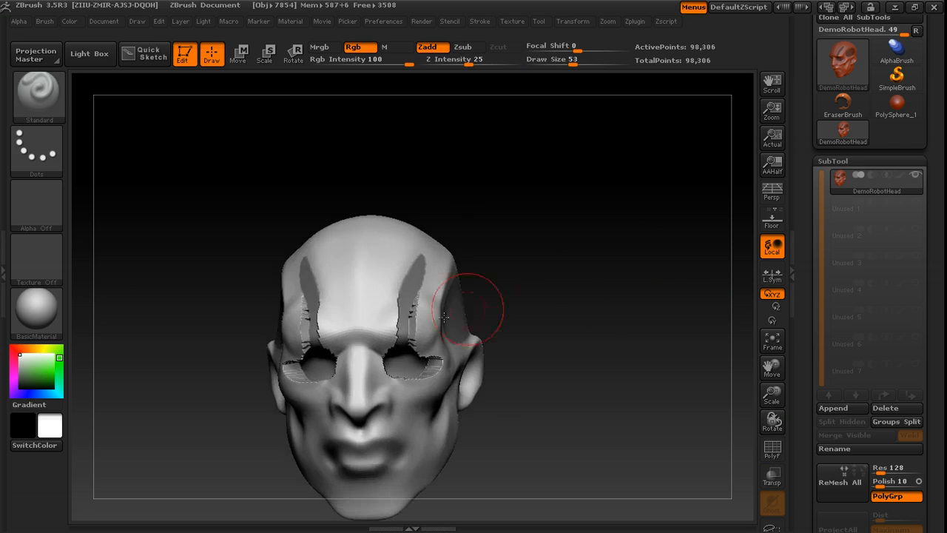
- Undo the sculpting around the masked regions and clear the mask from the head
left_click_drag(555, 262, 455, 316)
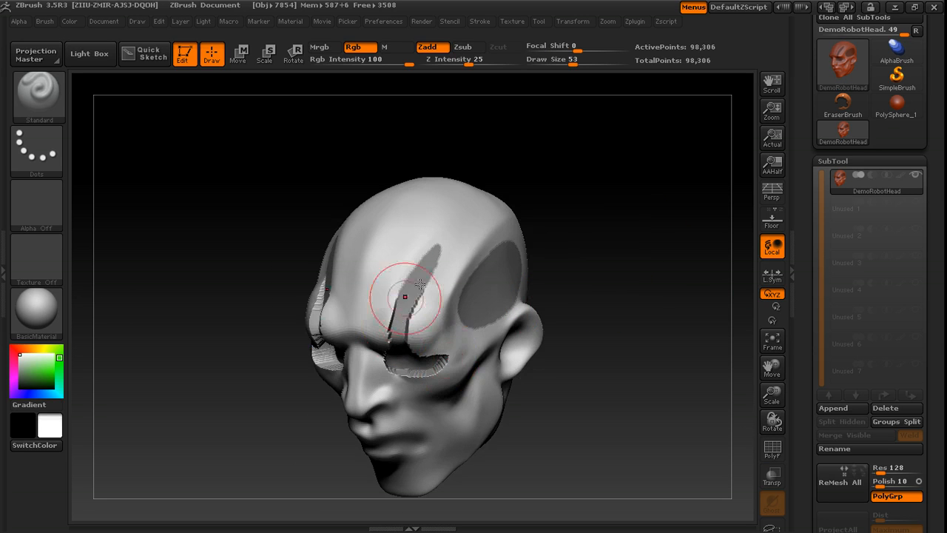
left_click_drag(626, 285, 639, 259, "shift")
key("ctrl+z")
mouse_move(582, 309)
left_mouse_down("alt")
mouse_move(590, 268)
mouse_move(609, 274)
mouse_move(588, 237)
left_mouse_up("alt")
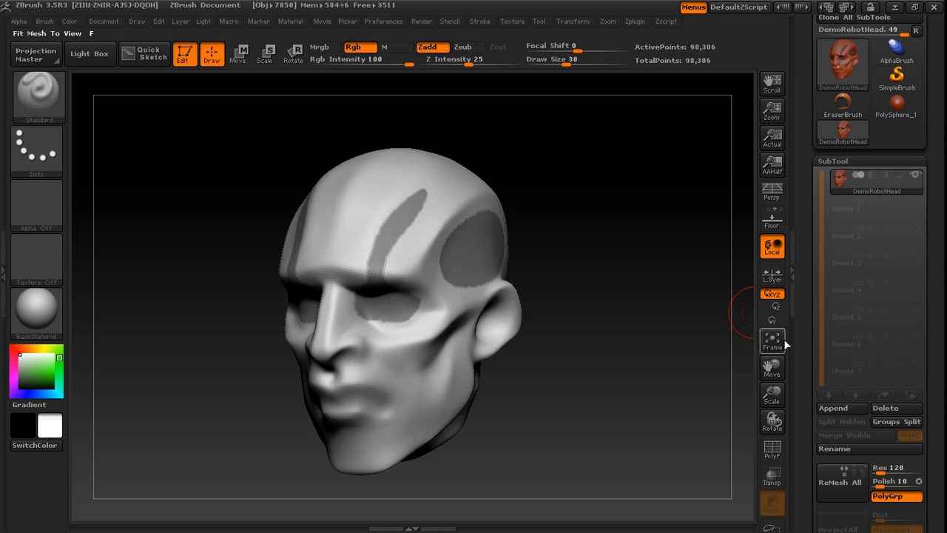
left_click(654, 335, "ctrl")
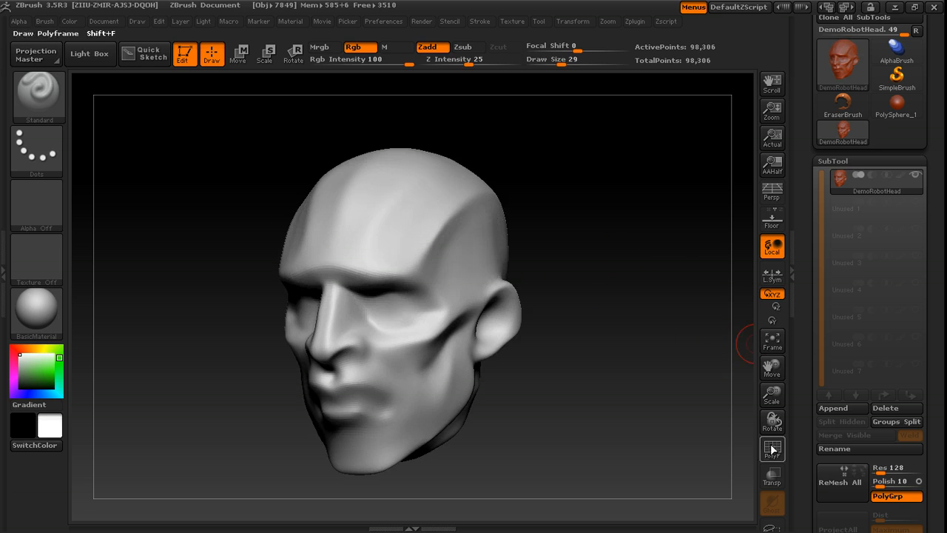
- Display the polyframe and apply GroupsLoops with 4 loops, Polish 50 and Triangle enabled
key("shift+f")
left_click_drag(669, 330, 709, 362, "alt")
left_click_drag(811, 325, 810, 273)
left_click(837, 383)
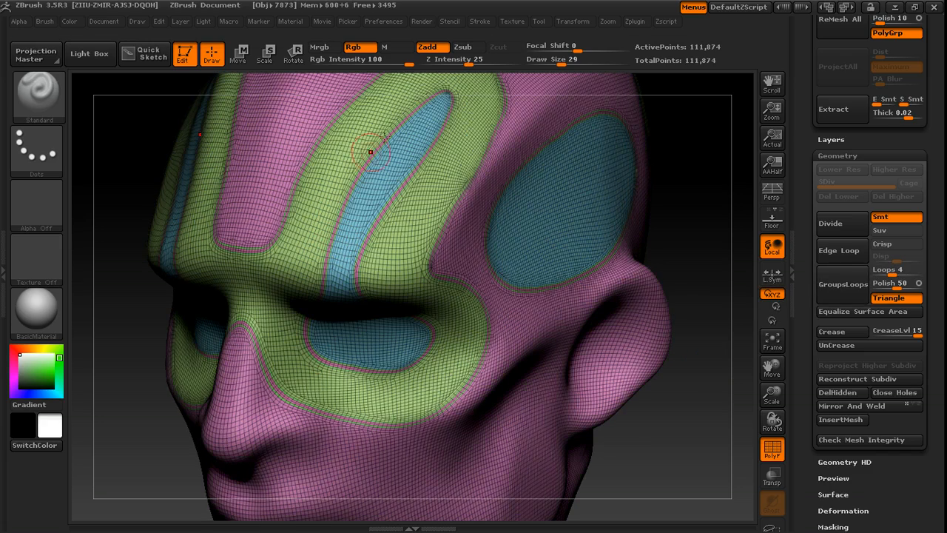
left_click_drag(699, 231, 689, 326)
left_click_drag(710, 273, 685, 250, "alt")
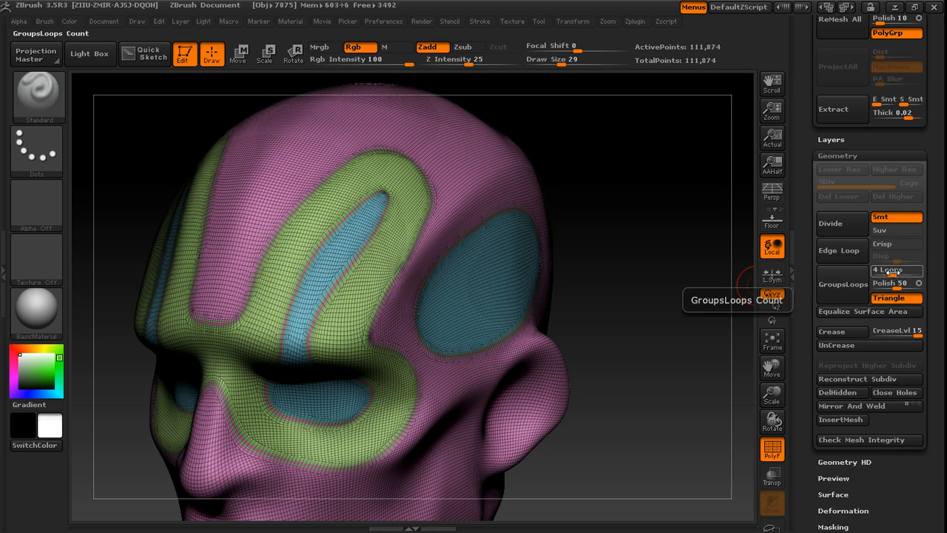
- Try GroupsLoops with Loops at 0 to polish the polygroup borders, and toggle the Triangle option off and back on
left_click(842, 284)
left_click_drag(879, 276, 817, 314)
left_click(843, 284)
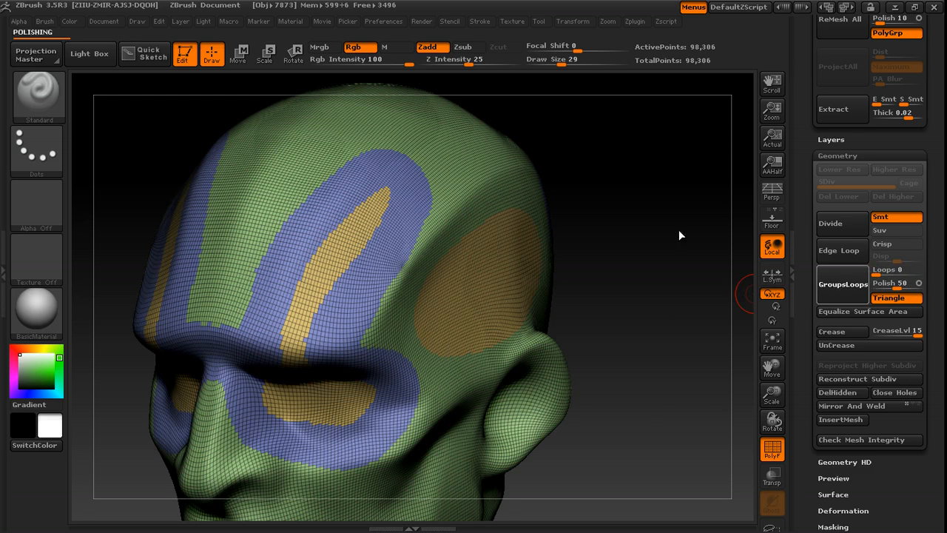
left_click_drag(678, 231, 689, 326, "alt")
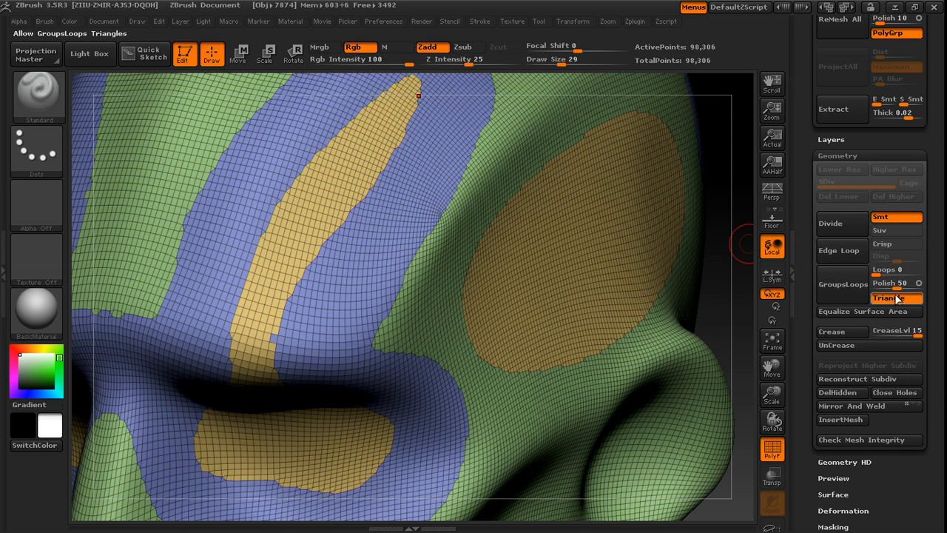
left_click(898, 299)
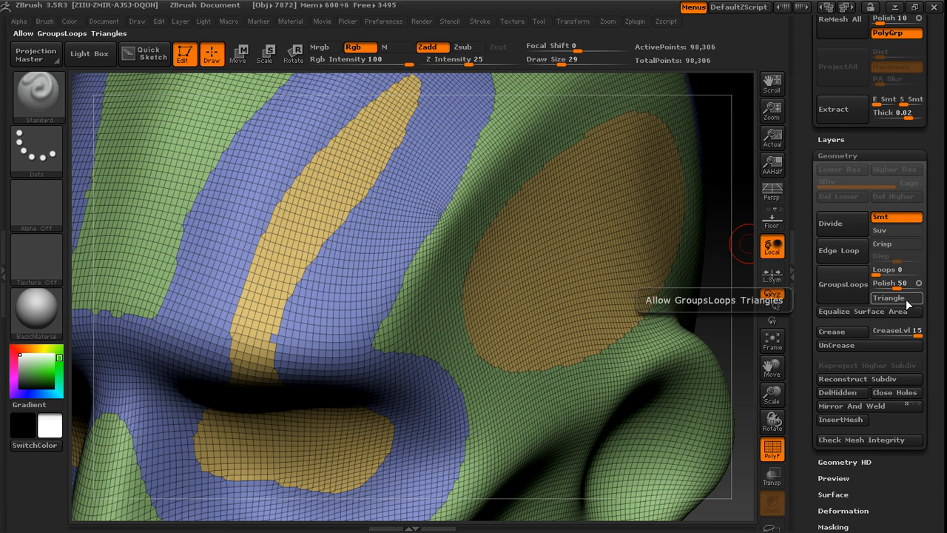
left_click(903, 302)
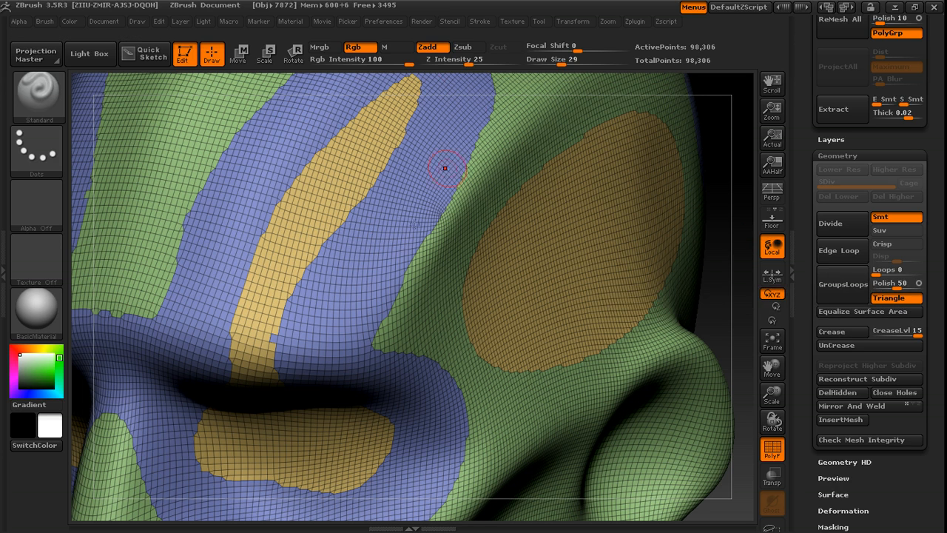
- Undo the zero-loop polish, set Loops to 4, and apply GroupsLoops to the head
key("ctrl+z")
left_click(887, 270)
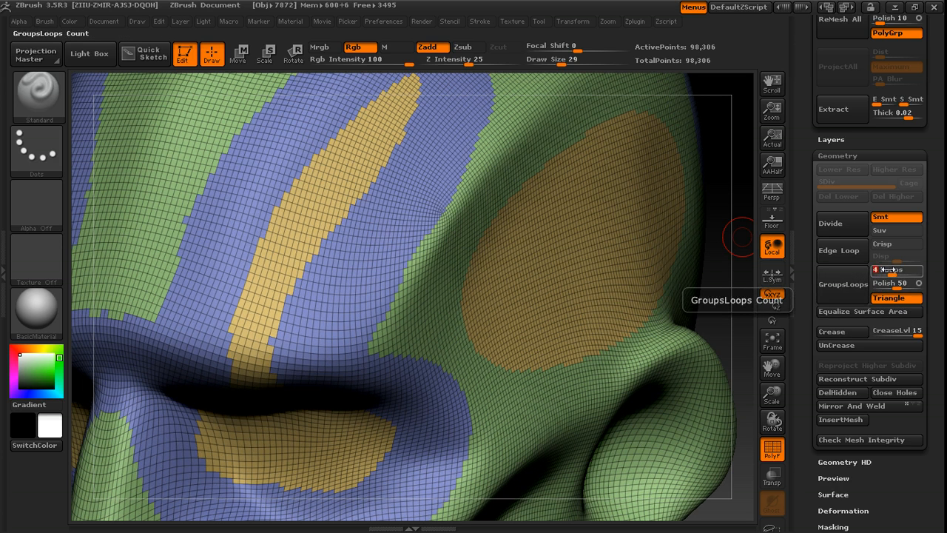
left_click(841, 286)
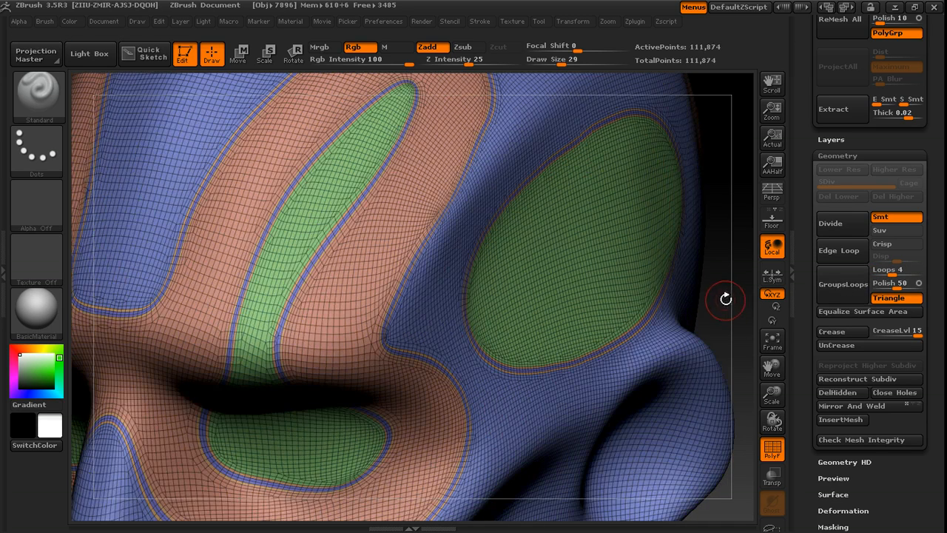
left_click_drag(729, 302, 659, 214, "alt")
left_click_drag(663, 247, 704, 250)
left_click_drag(652, 281, 671, 272, "alt")
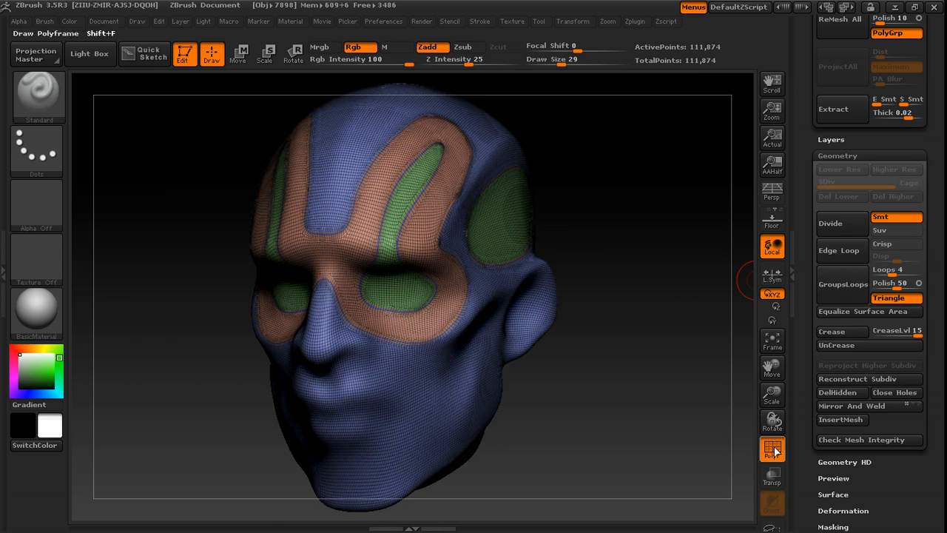
- Hide the polyframe and set the draw size to 30
left_click(775, 450)
key("bracketright")
key("bracketright")
key("bracketright")
key("bracketright")
key("bracketright")
key("bracketright")
left_click_drag(642, 221, 622, 294, "alt")
mouse_move(405, 290)
left_mouse_down()
mouse_move(367, 337)
mouse_move(400, 339)
mouse_move(421, 277)
mouse_move(382, 296)
mouse_move(403, 385)
left_mouse_up()
mouse_move(607, 297)
left_mouse_down()
mouse_move(645, 249)
mouse_move(582, 254)
mouse_move(645, 256)
mouse_move(625, 244)
mouse_move(613, 267)
mouse_move(601, 234)
left_mouse_up()
key("bracketleft")
key("bracketleft")
key("bracketleft")
key("bracketleft")
key("bracketleft")
key("bracketleft")
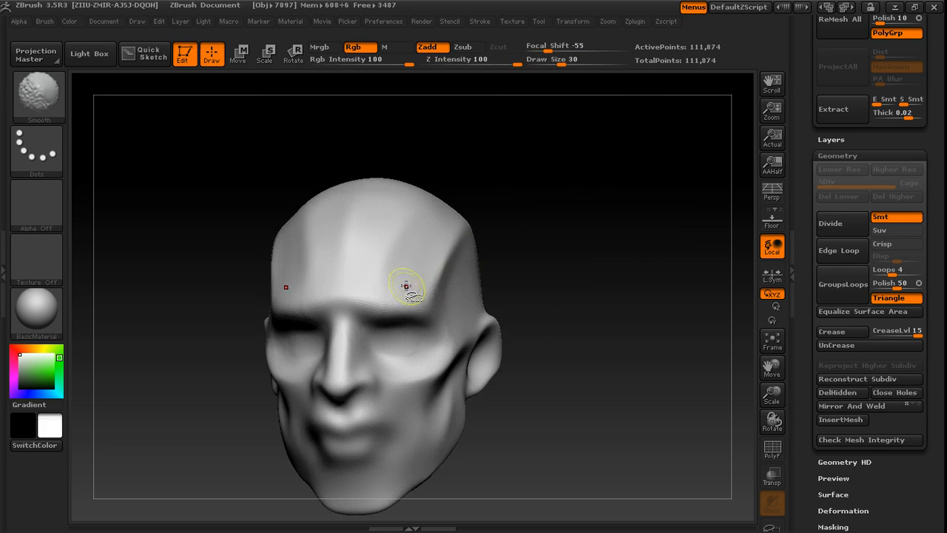
- Mask the head except for the thin loops along the polygroup borders, and restore full visibility
left_click(417, 287, "ctrl+shift")
left_click_drag(612, 287, 641, 262)
left_click(666, 252, "ctrl+shift")
- Try the Smooth deformation on the unmasked polygroup border loops
left_click_drag(800, 374, 818, 271)
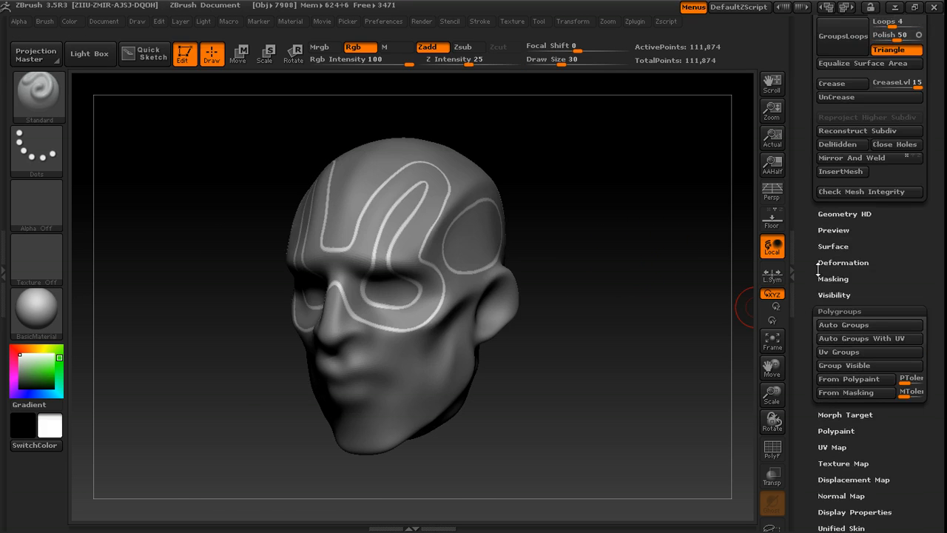
left_click_drag(798, 380, 802, 320)
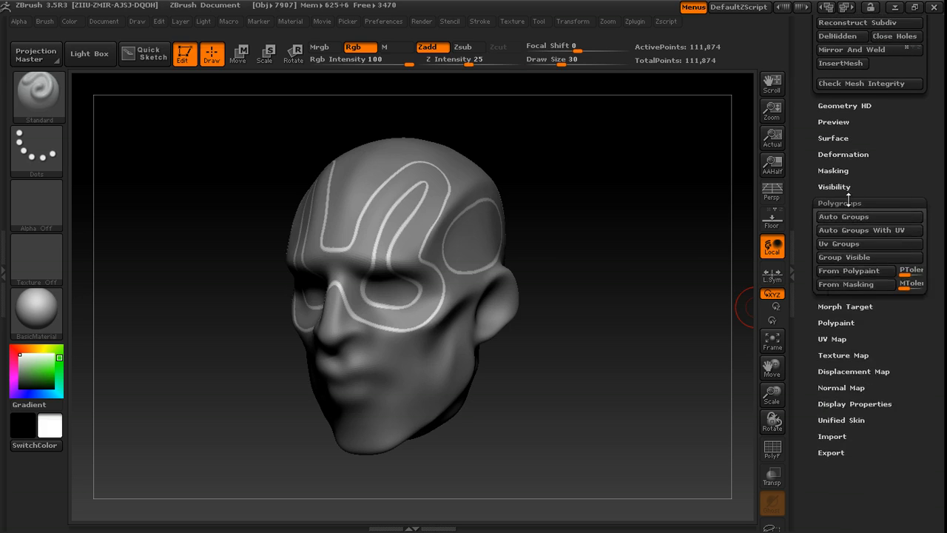
left_click(848, 200)
left_click(821, 155)
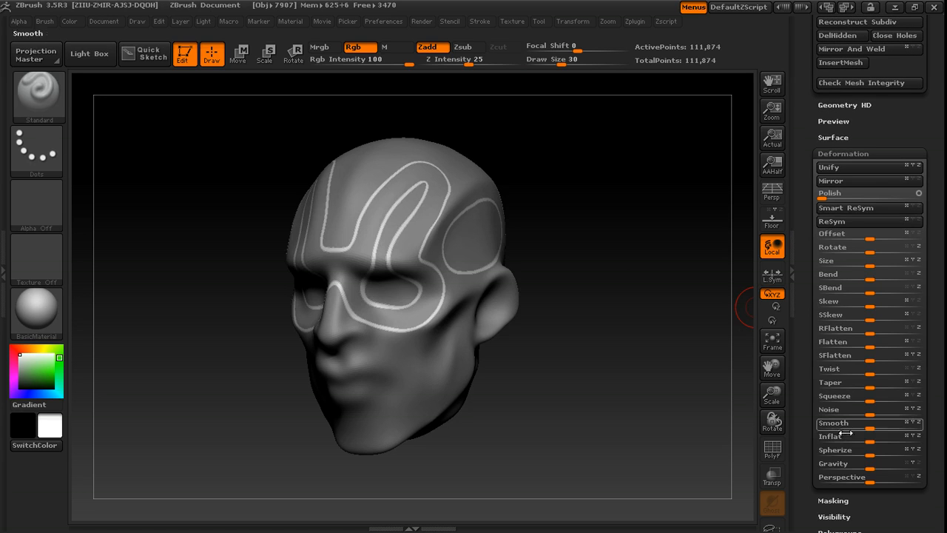
left_click(876, 423)
key("ctrl+z")
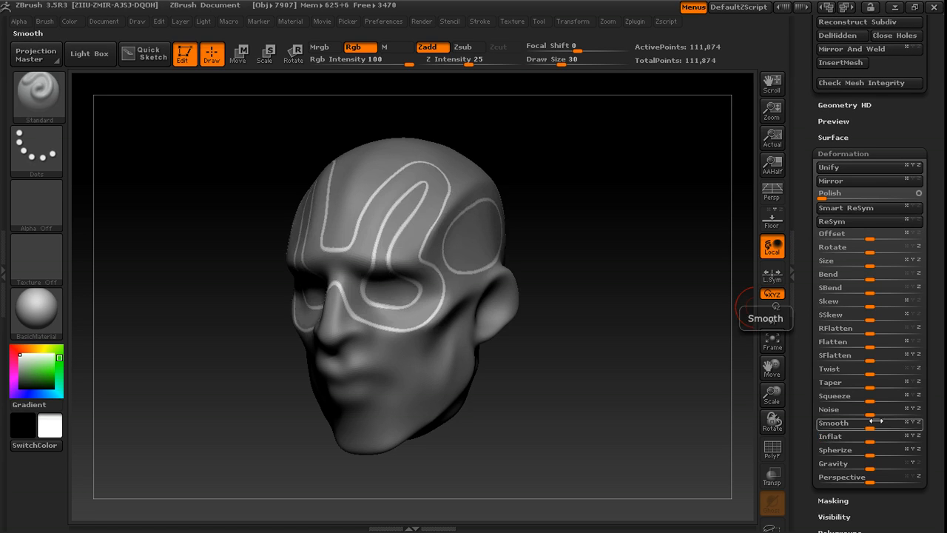
- Clear the mask from the head and set the draw size to 61
left_click_drag(668, 301, 703, 279)
left_click_drag(628, 247, 627, 285, "alt")
mouse_move(590, 241)
left_mouse_down("ctrl")
mouse_move(631, 274)
mouse_move(649, 262)
mouse_move(632, 269)
left_mouse_up("ctrl")
key("s")
left_click(626, 258)
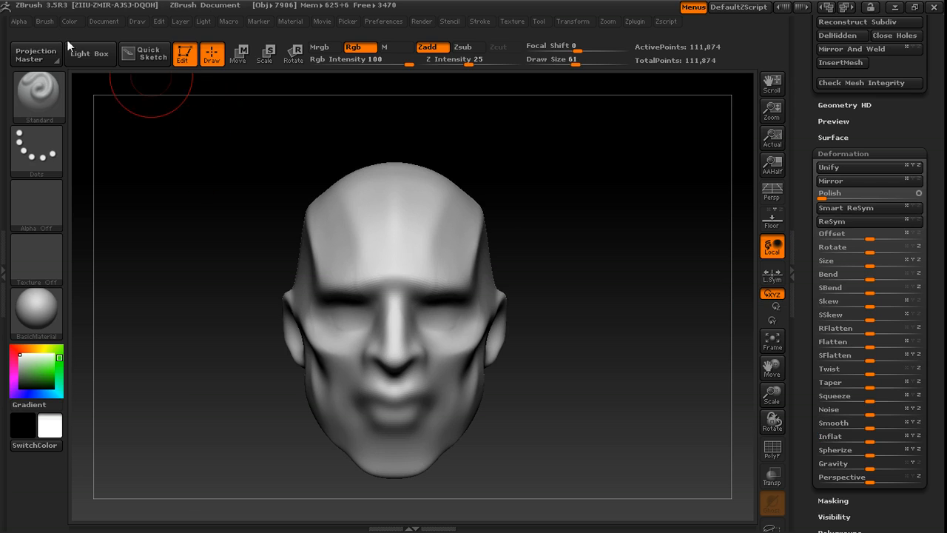
- Raise Mask By Polygroups in the brush's auto masking settings and reduce the draw size to 45
left_click(44, 21)
left_click_drag(58, 450, 55, 363)
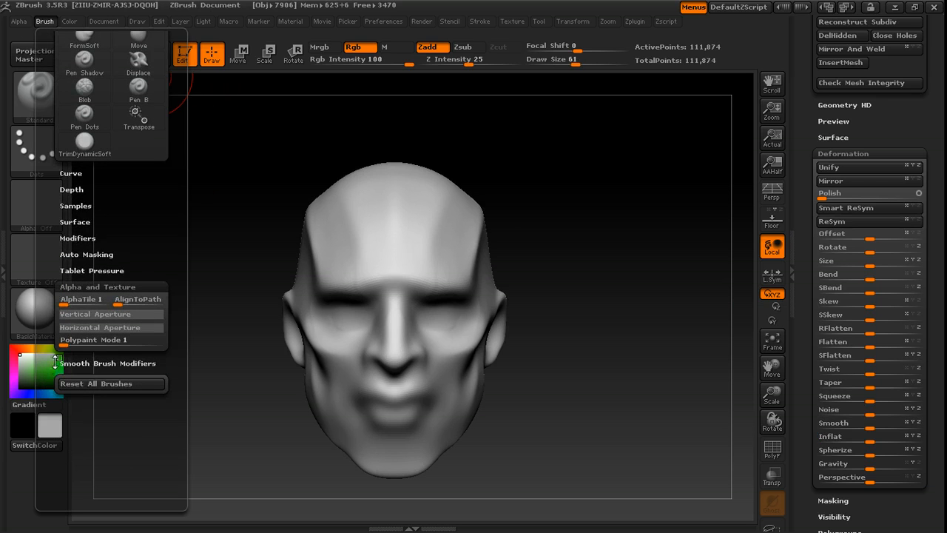
left_click(74, 287)
left_click(74, 253)
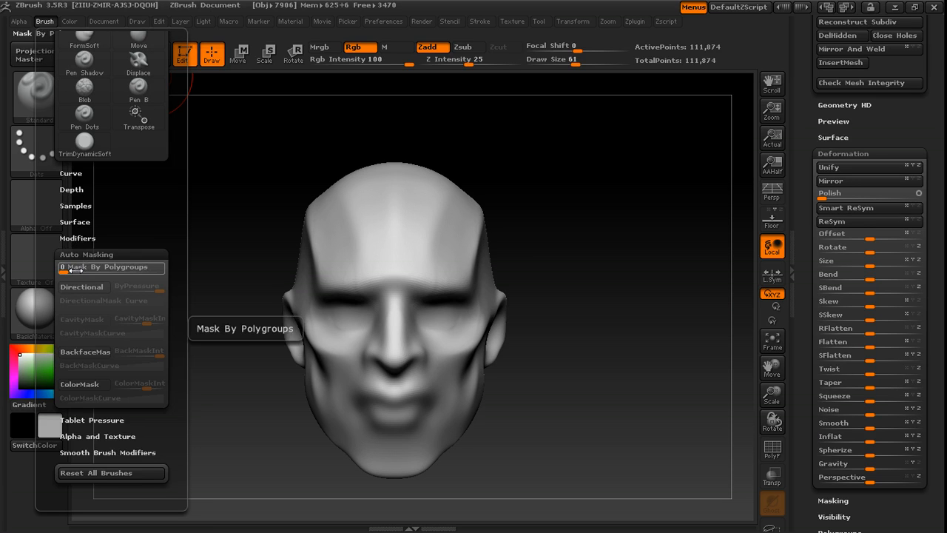
key("ctrl")
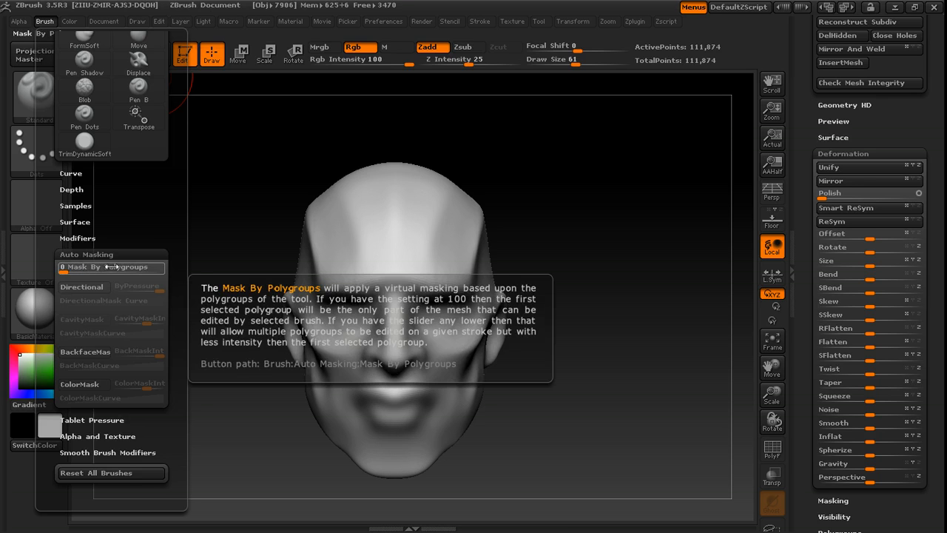
left_click_drag(88, 268, 145, 266)
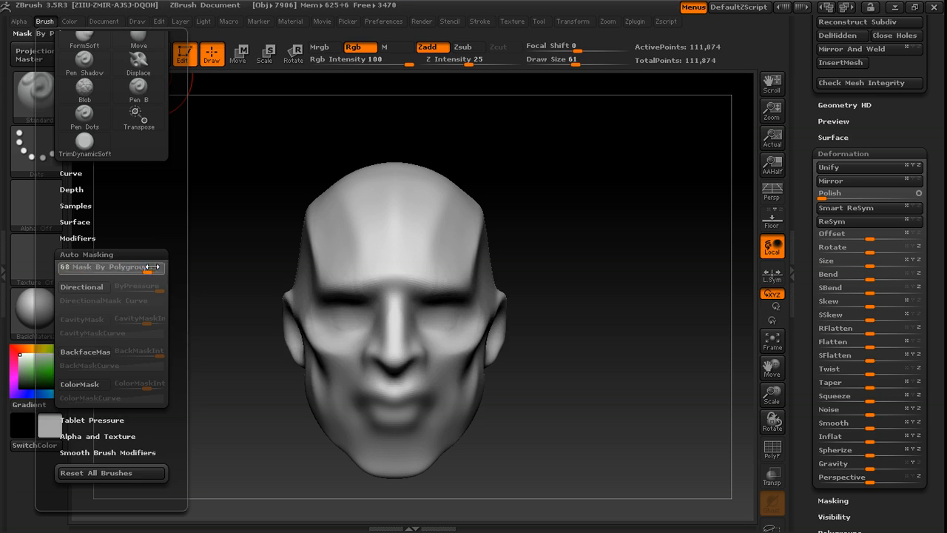
left_click_drag(636, 220, 550, 275)
key("bracketleft")
- Try sculpting the inner forehead stripe and eye area with polygroup masking, undoing each stroke
left_click_drag(392, 333, 420, 255)
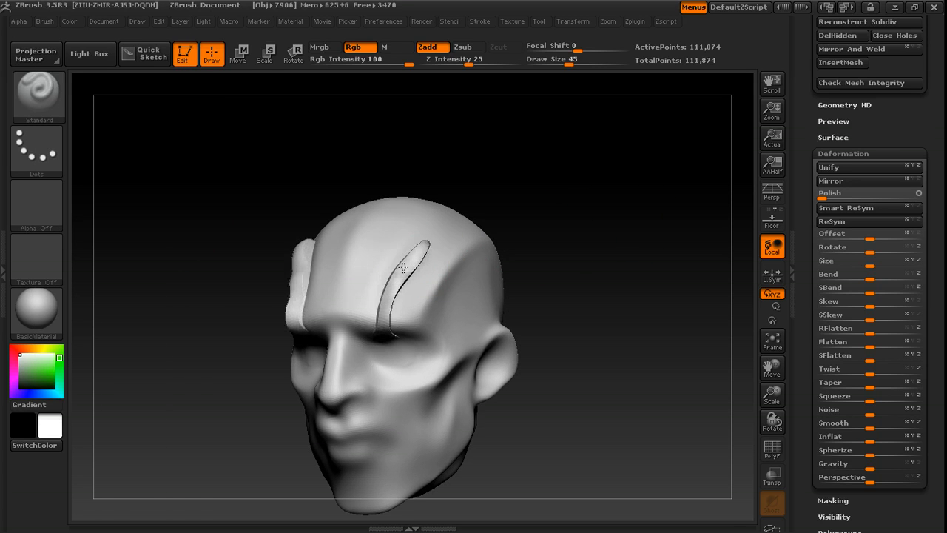
mouse_move(385, 309)
left_mouse_down()
mouse_move(379, 348)
mouse_move(399, 366)
mouse_move(411, 357)
mouse_move(400, 263)
left_mouse_up()
key("ctrl+z")
key("ctrl+z")
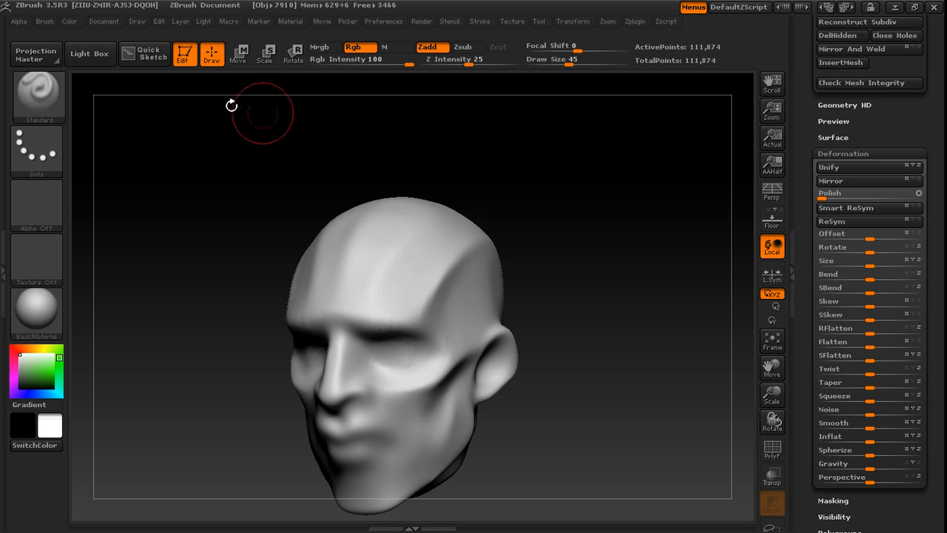
mouse_move(393, 340)
left_mouse_down()
mouse_move(387, 321)
mouse_move(406, 262)
mouse_move(404, 348)
left_mouse_up()
key("ctrl+z")
- Try a sculpting stroke on the temple polygroup and undo it
mouse_move(651, 292)
left_mouse_down()
mouse_move(609, 294)
mouse_move(556, 237)
left_mouse_up()
mouse_move(473, 224)
left_mouse_down()
mouse_move(491, 271)
mouse_move(436, 265)
mouse_move(466, 268)
left_mouse_up()
left_click_drag(589, 217, 662, 206)
key("ctrl+z")
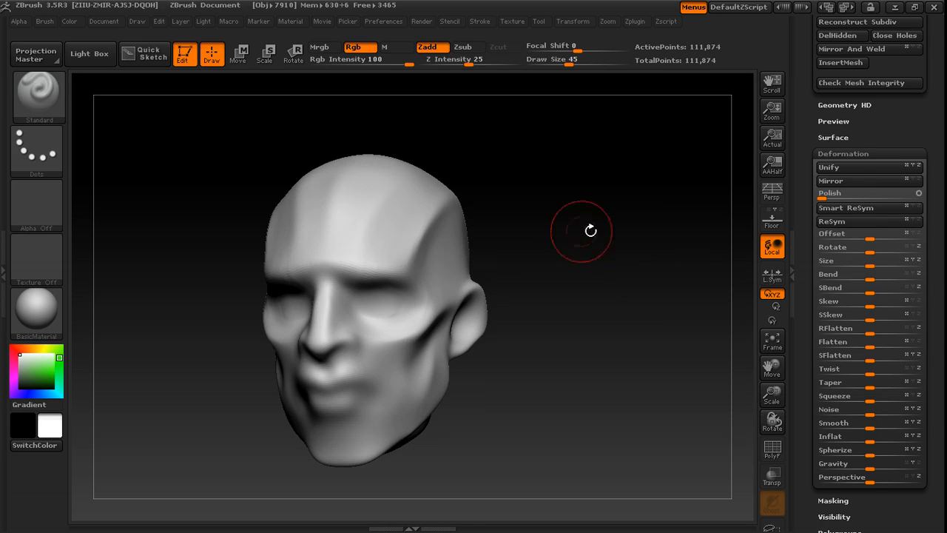
- Examine the polygroups on the side of the head with the polyframe on, hide it, and return to the SubTool list
left_click(772, 449)
mouse_move(554, 232)
left_mouse_down()
mouse_move(444, 228)
mouse_move(465, 255)
left_mouse_up()
key("ctrl+z")
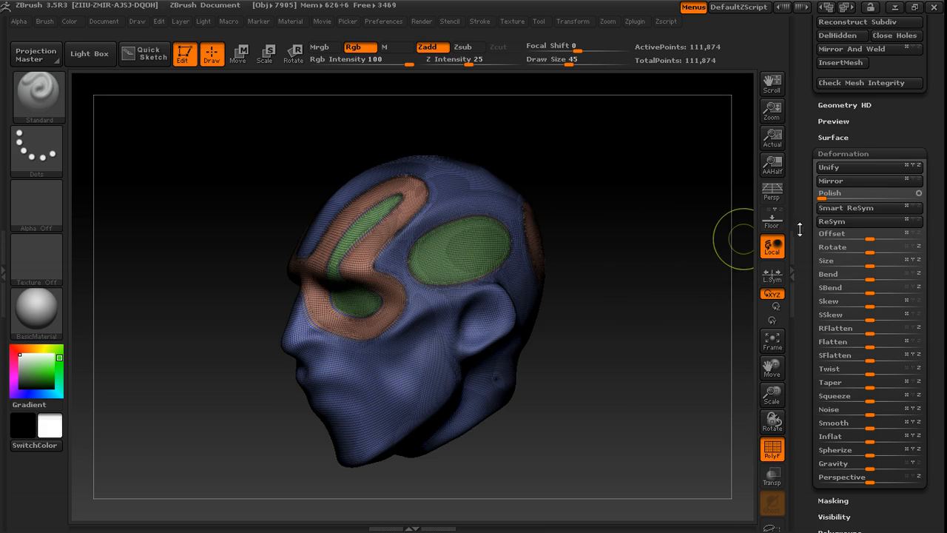
left_click_drag(804, 222, 804, 272)
left_click(773, 446)
left_click_drag(810, 29, 810, 211)
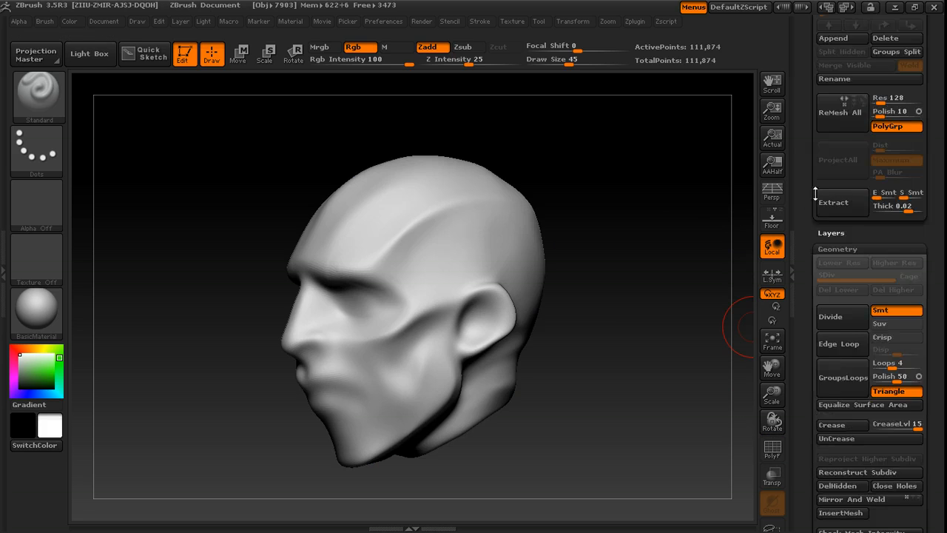
left_click_drag(809, 101, 839, 155)
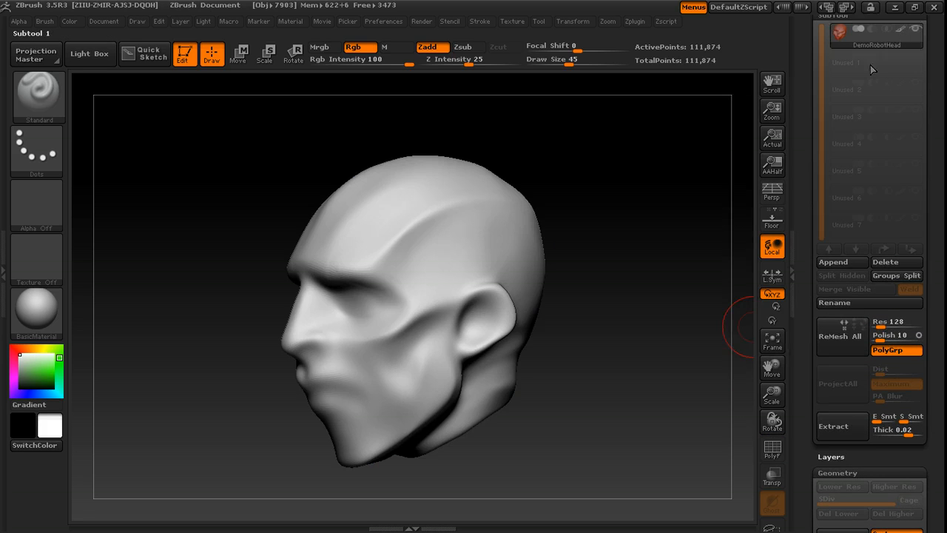
- Generate polypaint on the head from its existing polygroups
left_click_drag(605, 197, 667, 231)
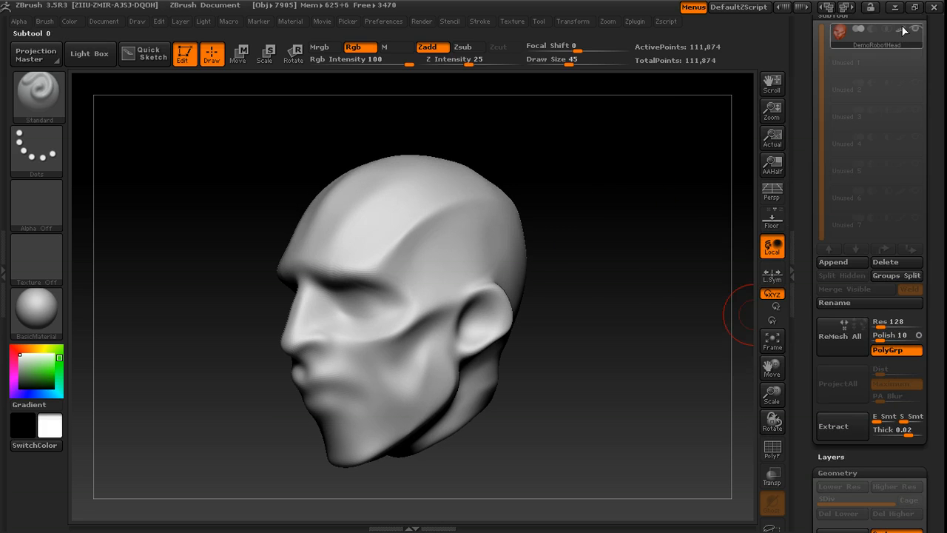
left_click_drag(810, 180, 809, 63)
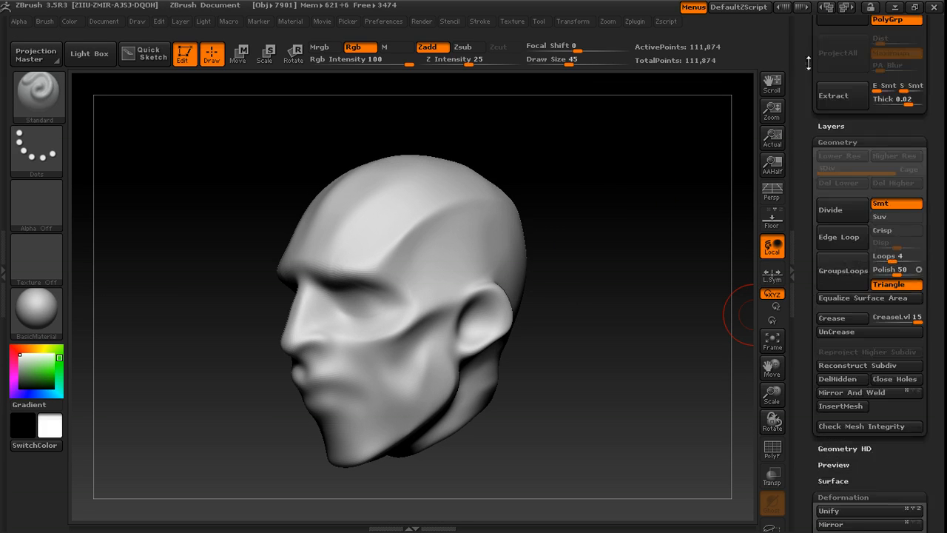
scroll(802, 289, "down", 10)
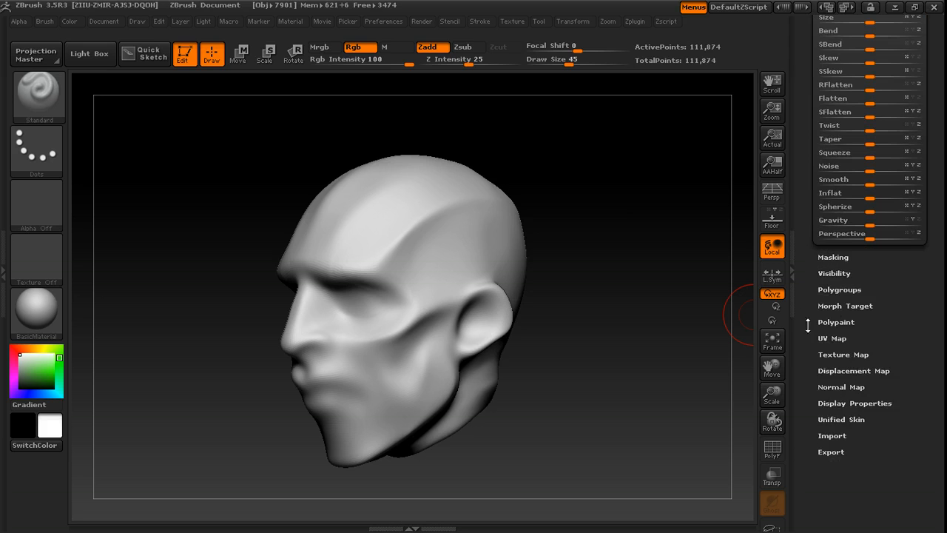
left_click(834, 321)
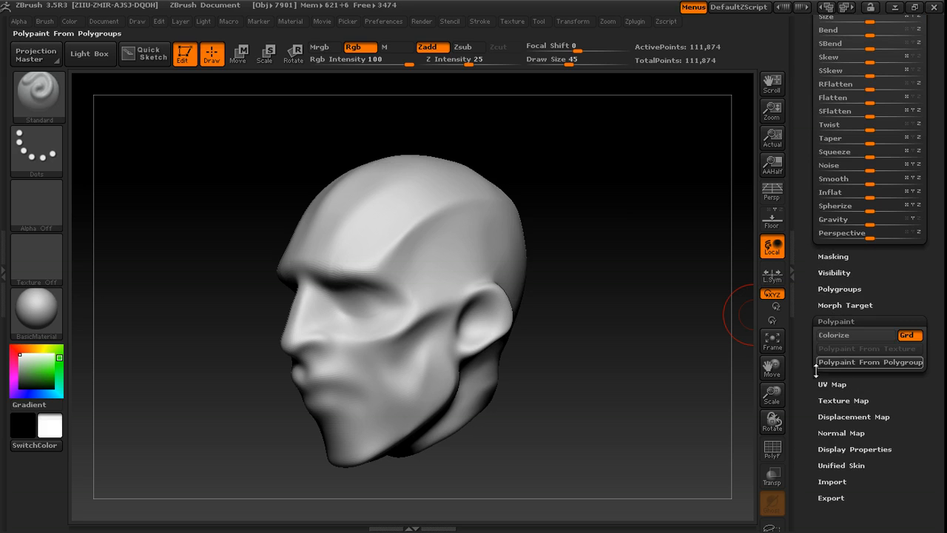
left_click(845, 362)
left_click_drag(622, 294, 730, 289)
- Compare the head with its polypaint hidden and shown in the SubTool list
scroll(800, 271, "up", 10)
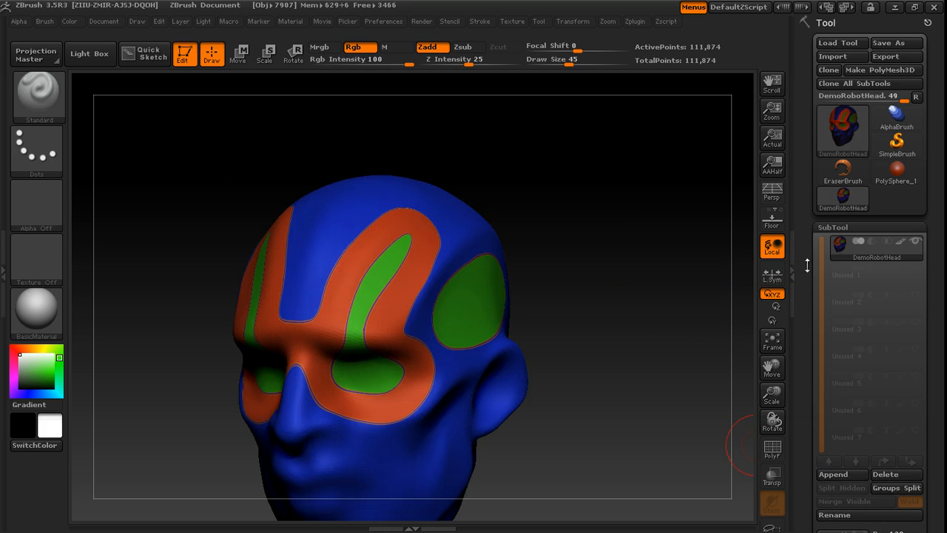
mouse_move(570, 262)
left_mouse_down()
mouse_move(611, 269)
mouse_move(575, 263)
left_mouse_up()
left_click(898, 242)
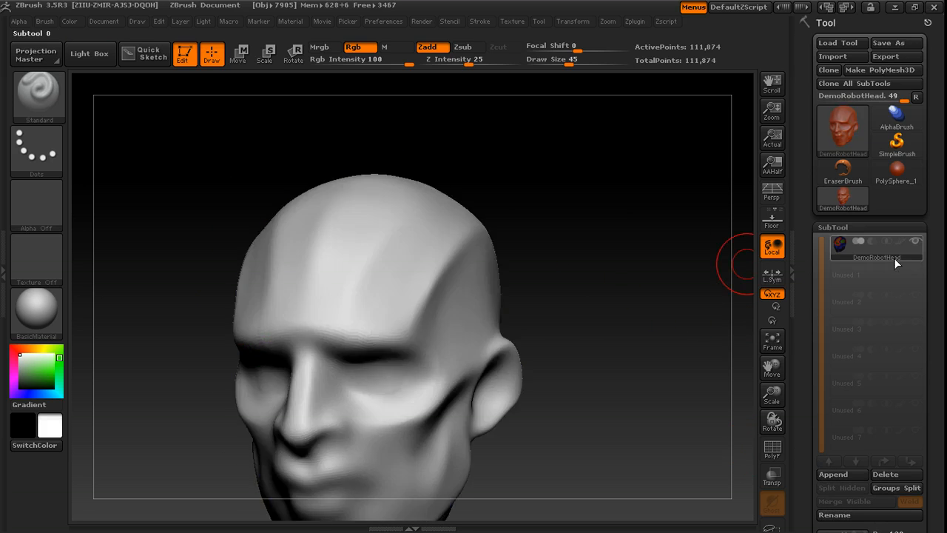
left_click(899, 242)
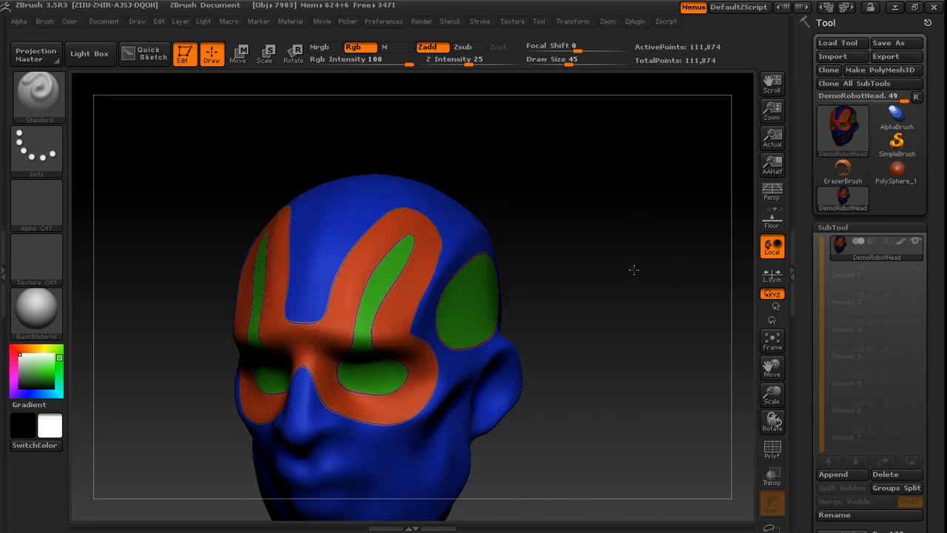
- Try a stroke on the painted head, undo it, and turn off Rgb for the Standard brush
left_click_drag(644, 266, 533, 272)
left_click_drag(445, 311, 503, 285)
key("ctrl+z")
left_click(353, 46)
- Try a sculpting stroke on the painted head with Rgb off and undo it
mouse_move(655, 258)
left_mouse_down()
mouse_move(657, 218)
mouse_move(688, 220)
mouse_move(611, 247)
mouse_move(543, 229)
left_mouse_up()
mouse_move(494, 280)
left_mouse_down()
mouse_move(477, 285)
mouse_move(644, 264)
mouse_move(610, 254)
left_mouse_up()
key("ctrl+z")
- Reduce the draw size to 42 and lower Mask By Polygroups to 29
key("s")
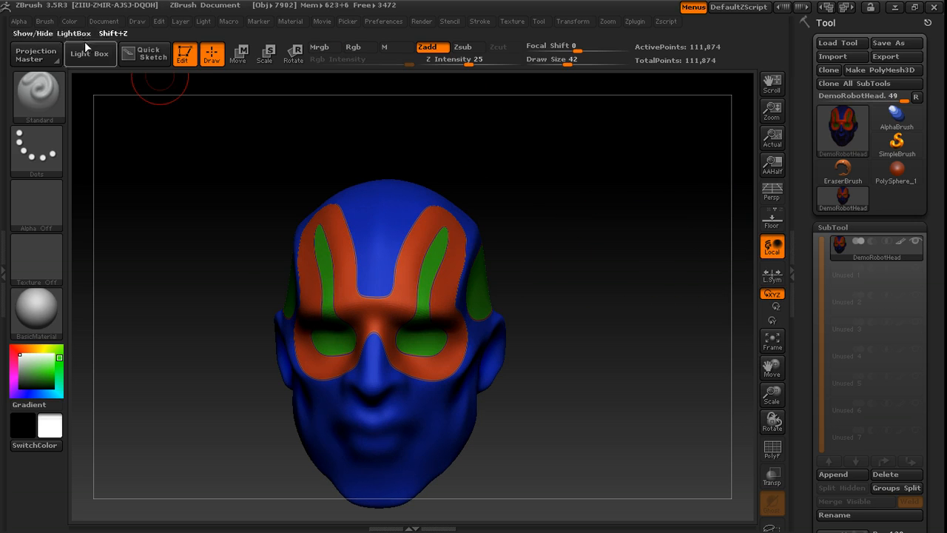
left_click(49, 22)
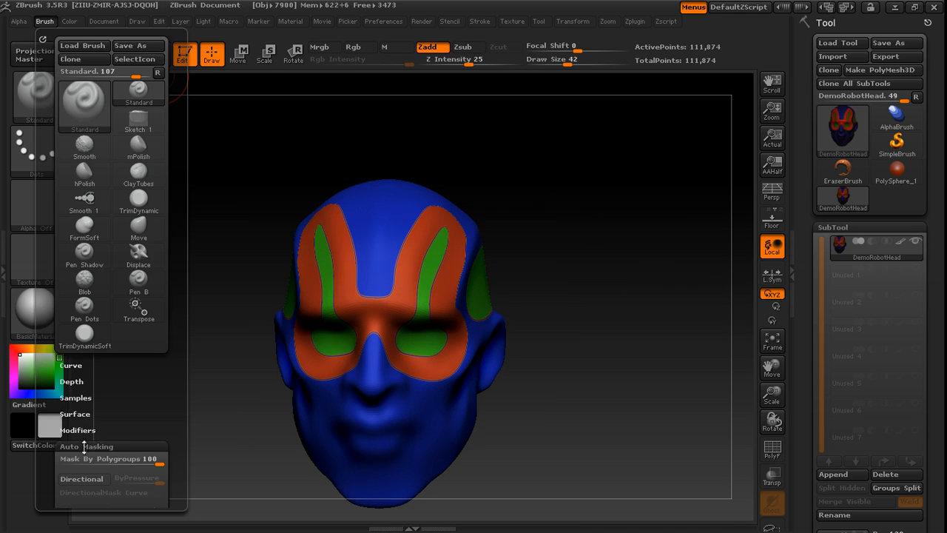
left_click_drag(128, 460, 121, 459)
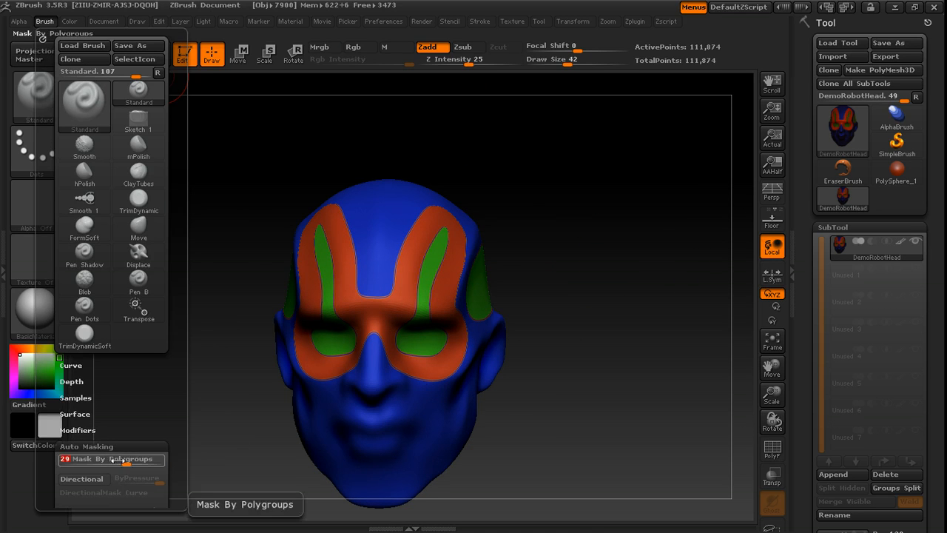
- Try sculpting across the polygroup borders on the upper head with partial polygroup masking and a draw size of 88
mouse_move(661, 211)
left_mouse_down()
mouse_move(649, 235)
mouse_move(529, 250)
left_mouse_up()
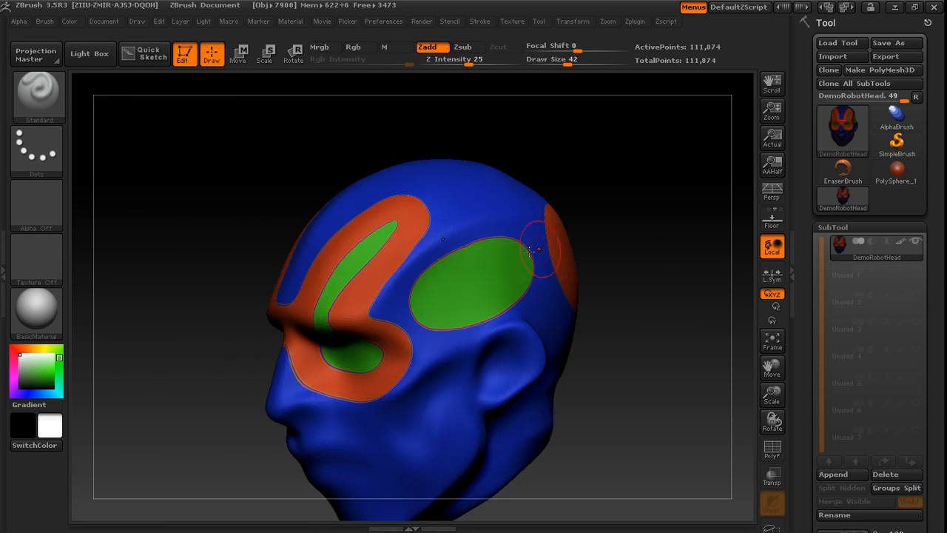
key("s")
left_click_drag(584, 228, 643, 215)
mouse_move(641, 219)
left_mouse_down()
mouse_move(643, 234)
mouse_move(657, 235)
left_mouse_up()
mouse_move(418, 222)
left_mouse_down()
mouse_move(396, 253)
mouse_move(421, 213)
mouse_move(381, 348)
mouse_move(392, 296)
mouse_move(394, 339)
mouse_move(416, 220)
left_mouse_up()
mouse_move(533, 194)
left_mouse_down()
mouse_move(587, 211)
mouse_move(478, 217)
mouse_move(535, 212)
mouse_move(543, 194)
mouse_move(556, 195)
left_mouse_up()
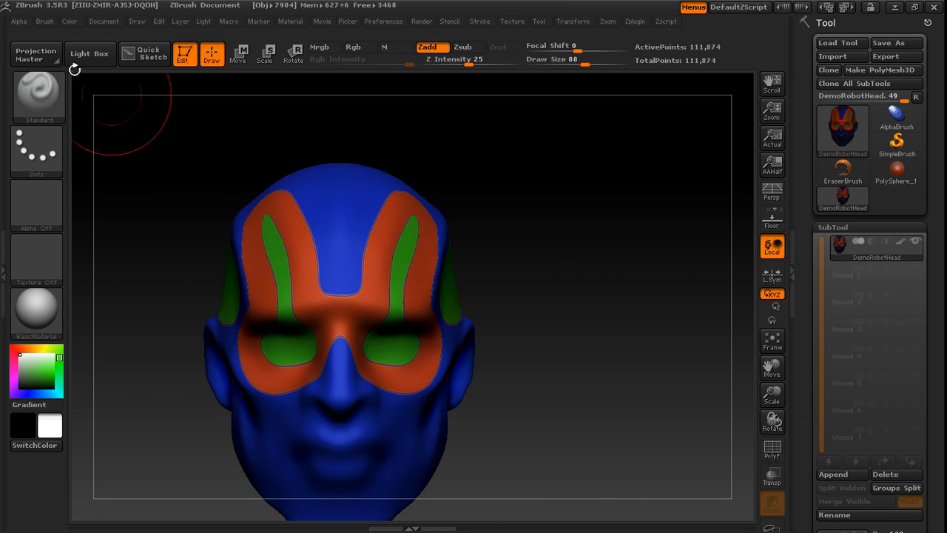
- Raise Mask By Polygroups and switch to the Move brush with a draw size of 74
left_click(45, 22)
left_click(132, 460)
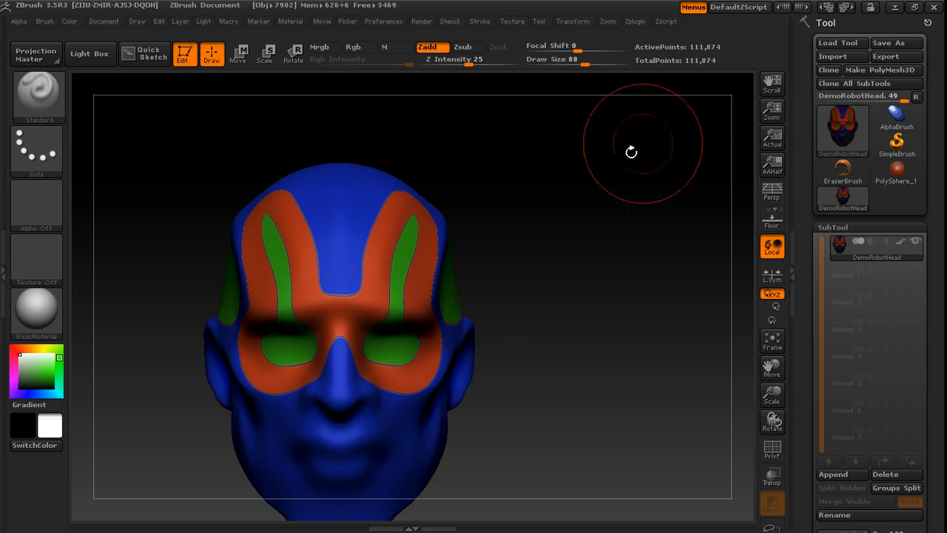
left_click_drag(611, 194, 642, 198, "alt")
key("b")
key("m")
key("v")
key("s")
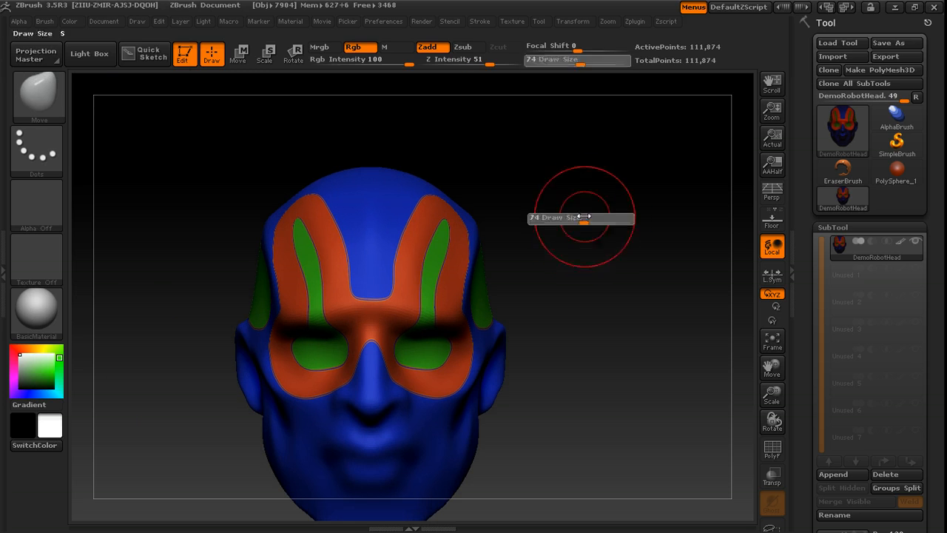
left_click(582, 219)
- Enlarge the draw size to 130 and try moving the stripe polygroups on the forehead
left_click_drag(602, 186, 596, 224, "alt")
mouse_move(568, 259)
left_mouse_down("alt")
mouse_move(560, 227)
mouse_move(518, 244)
mouse_move(538, 259)
mouse_move(443, 253)
left_mouse_up("alt")
key("s")
left_click(533, 242)
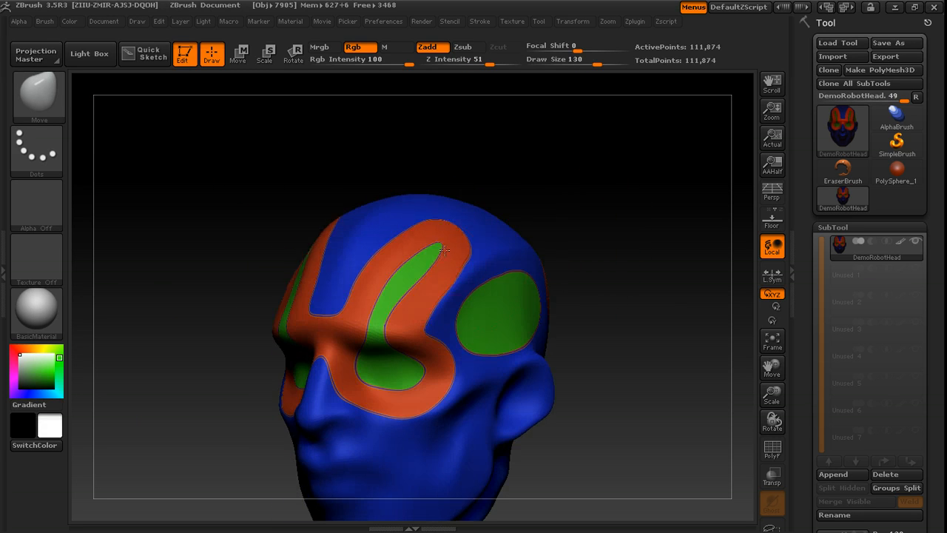
left_click_drag(529, 224, 486, 220)
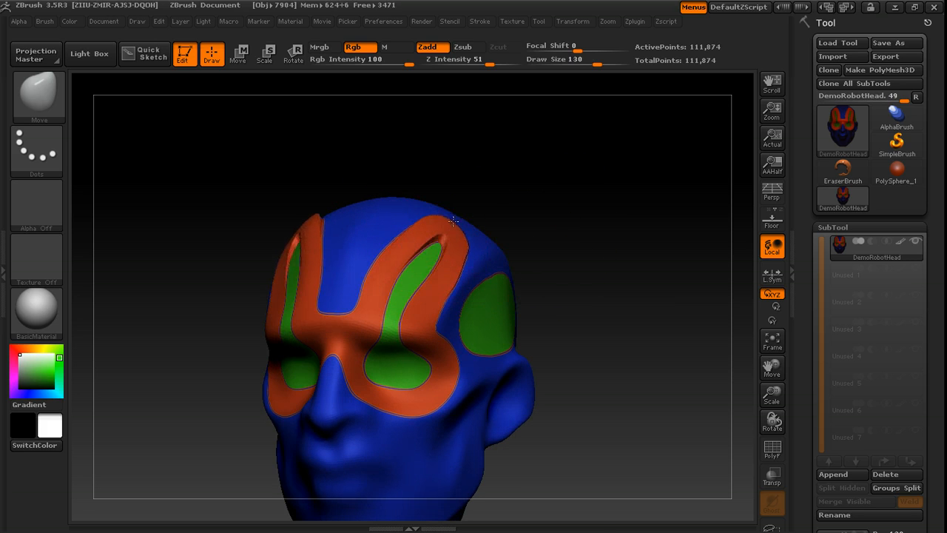
left_click_drag(509, 227, 429, 250)
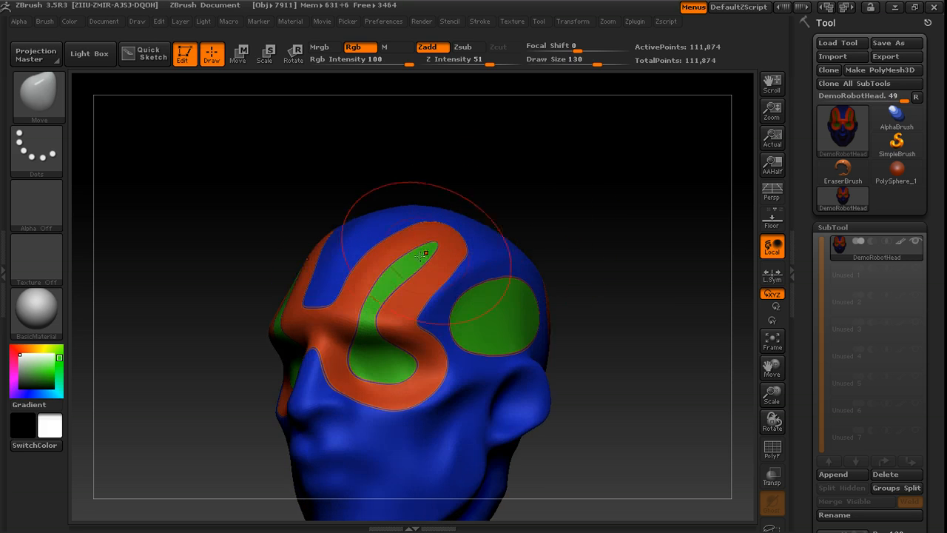
- Pull the green forehead stripes outward and push the upper end of the orange band inward with the Move brush
left_click_drag(565, 213, 462, 235)
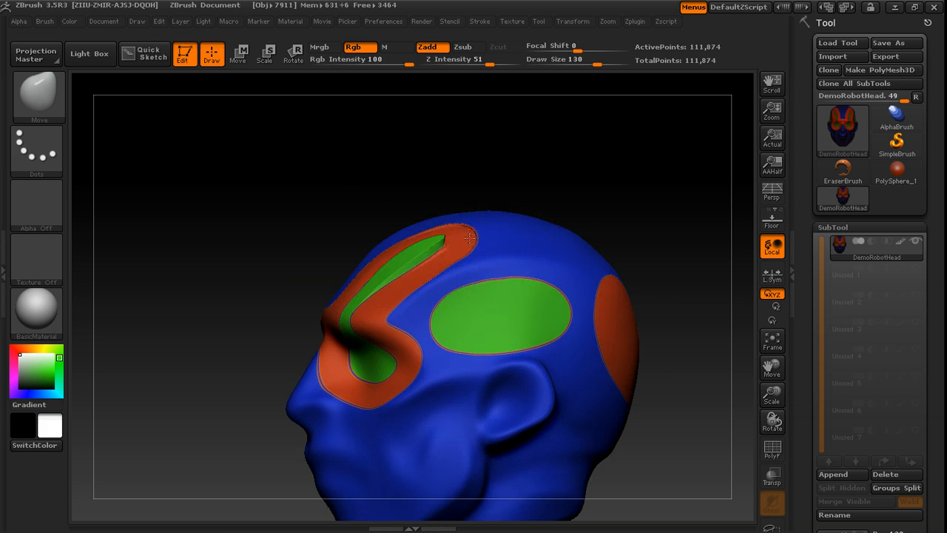
left_click_drag(589, 189, 469, 239)
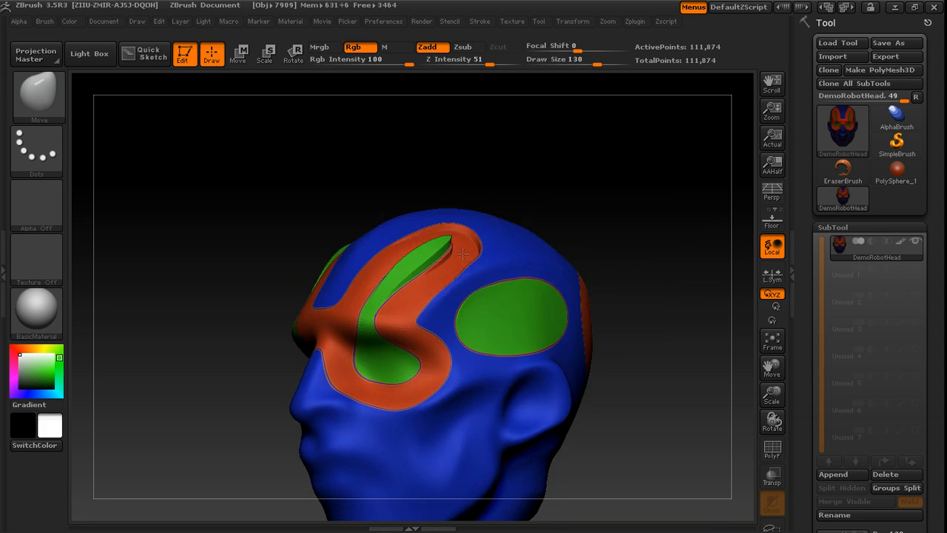
mouse_move(607, 219)
left_mouse_down()
mouse_move(598, 239)
mouse_move(498, 272)
mouse_move(503, 283)
left_mouse_up()
- Set the draw size to 165 and push the temple and back-of-head polygroups inward
key("s")
left_click_drag(582, 259, 437, 284)
mouse_move(674, 250)
left_mouse_down()
mouse_move(589, 220)
mouse_move(498, 233)
mouse_move(524, 226)
mouse_move(507, 244)
left_mouse_up()
left_click_drag(406, 260, 491, 254)
mouse_move(589, 228)
left_mouse_down()
mouse_move(668, 235)
mouse_move(693, 215)
mouse_move(668, 241)
mouse_move(412, 343)
left_mouse_up()
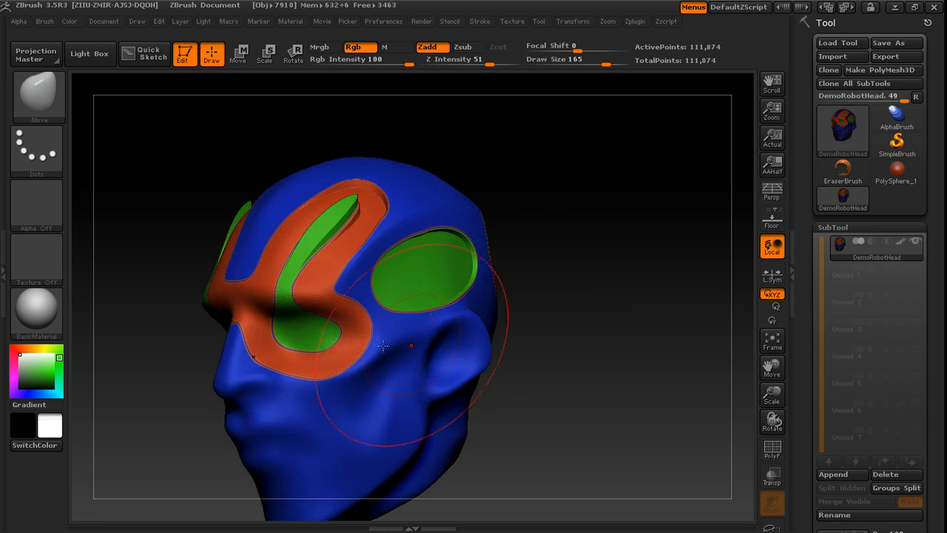
left_click_drag(510, 302, 360, 370)
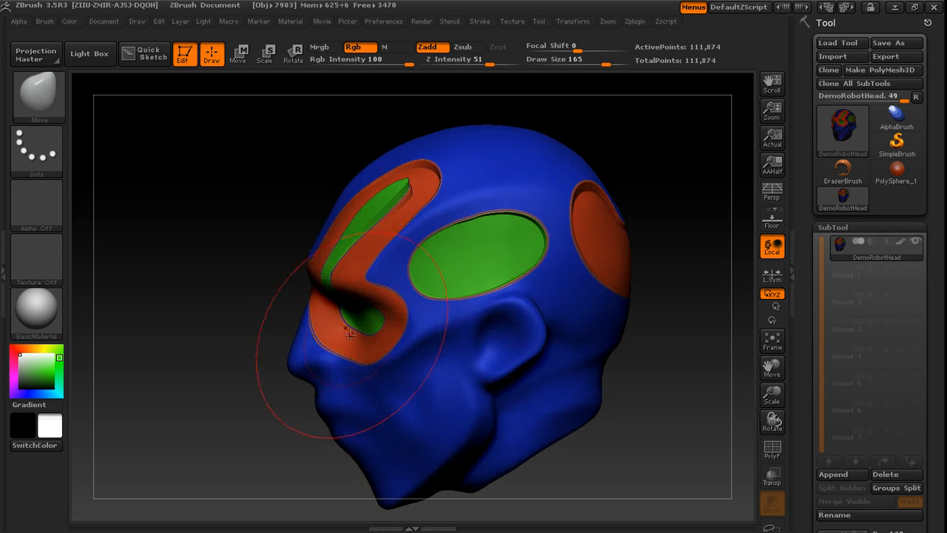
- Reshape the orange mask area around the eyes and push the green eye polygroups inward with the Move brush
left_click_drag(301, 305, 423, 321)
left_click_drag(471, 304, 367, 326)
left_click_drag(199, 352, 369, 317)
left_click_drag(444, 309, 372, 313)
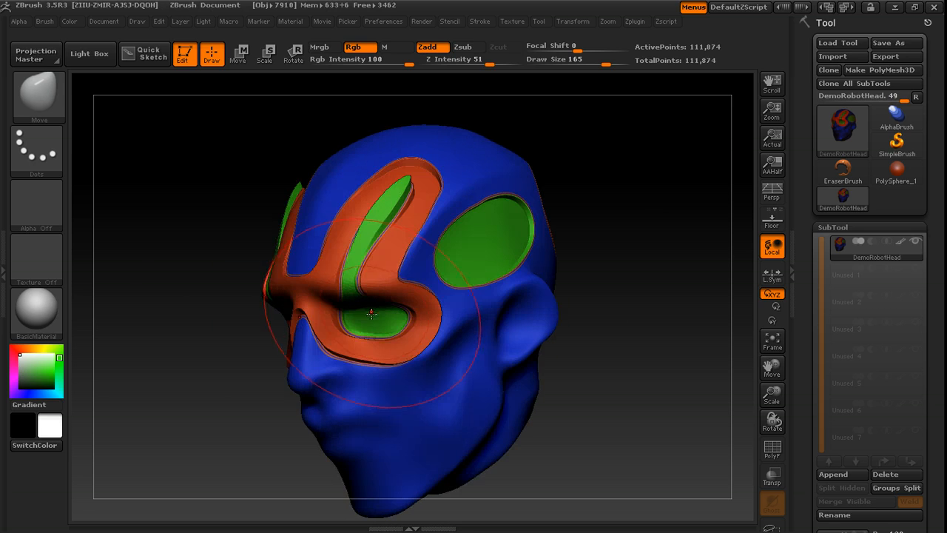
left_click_drag(233, 356, 512, 365)
left_click_drag(628, 333, 400, 333)
- Reduce the draw size to 50 and hide the polypaint to check the sculpted forms
key("s")
left_click_drag(659, 258, 474, 227, "alt")
mouse_move(617, 260)
left_mouse_down("alt")
mouse_move(601, 264)
mouse_move(602, 250)
mouse_move(622, 250)
mouse_move(594, 244)
mouse_move(590, 218)
mouse_move(579, 252)
mouse_move(573, 228)
left_mouse_up("alt")
key("s")
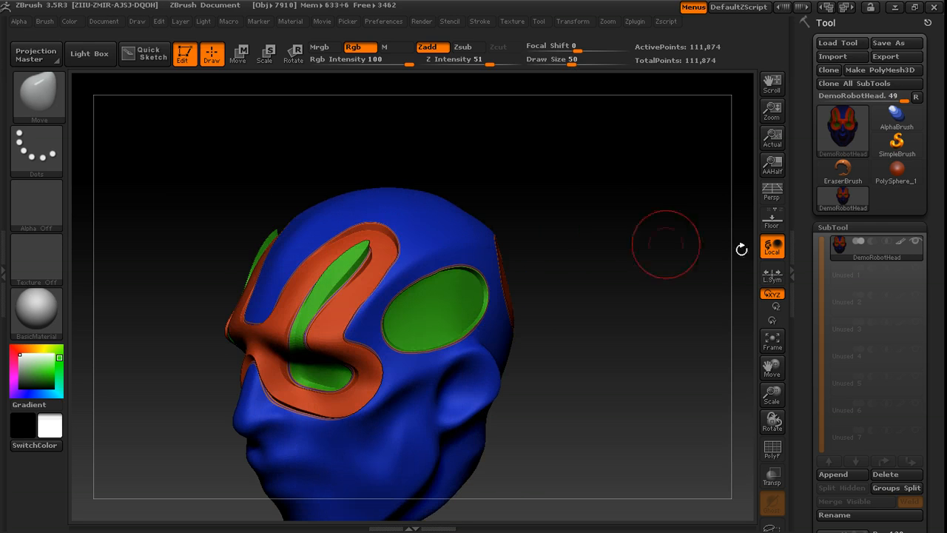
left_click(898, 242)
left_click_drag(740, 214, 554, 205)
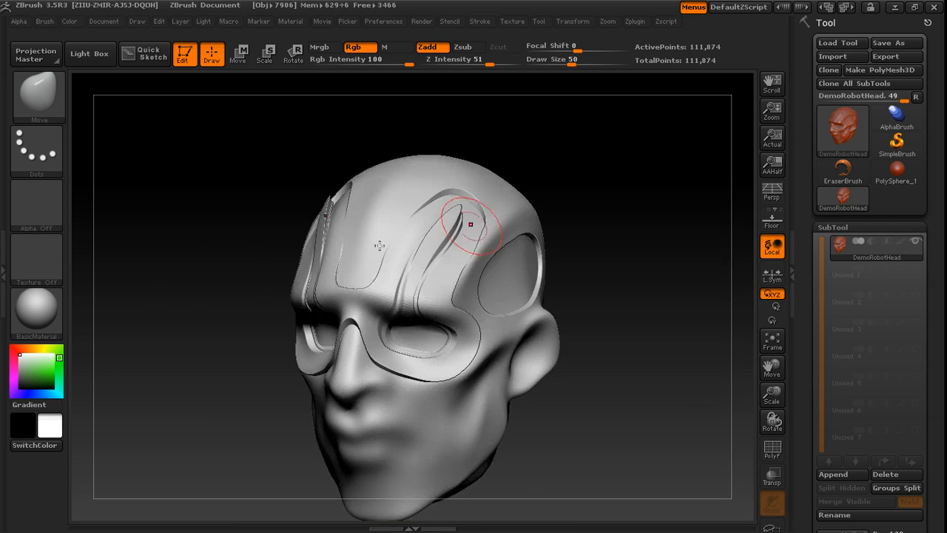
- Apply the Chrome BlueTint material to the head
left_click(41, 314)
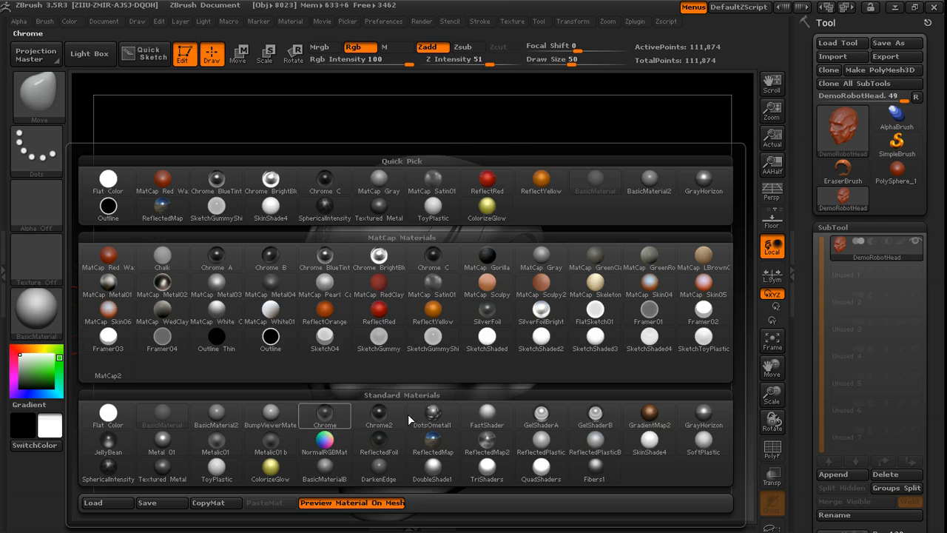
left_click(323, 257)
left_click_drag(636, 200, 480, 262)
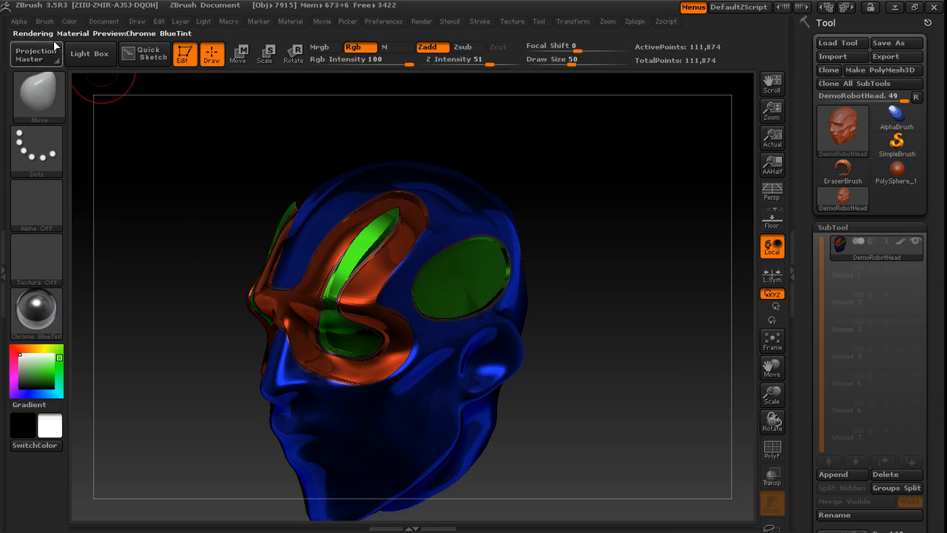
- Lower Mask By Polygroups to its minimum and hide the head's polypaint
left_click(43, 22)
left_click_drag(100, 459, 63, 459)
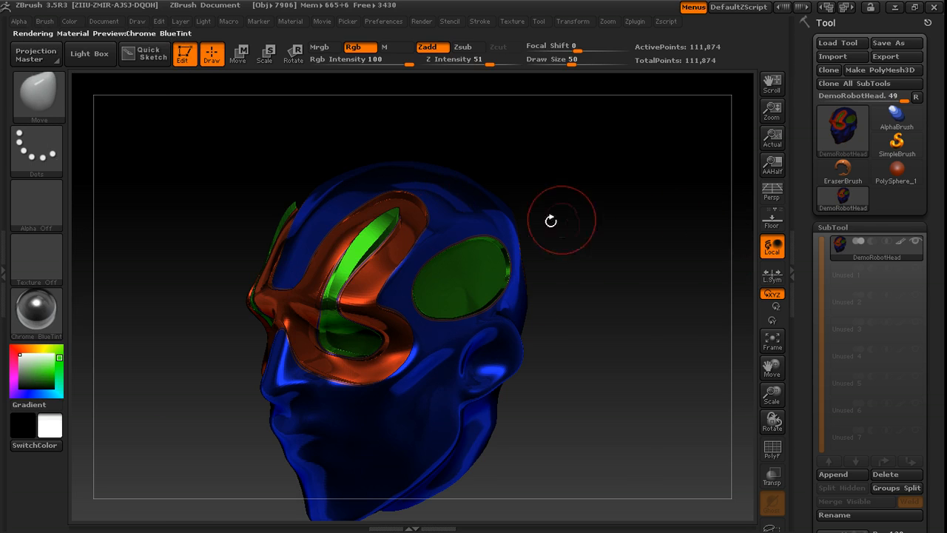
left_click(898, 246)
left_click_drag(597, 246, 628, 259)
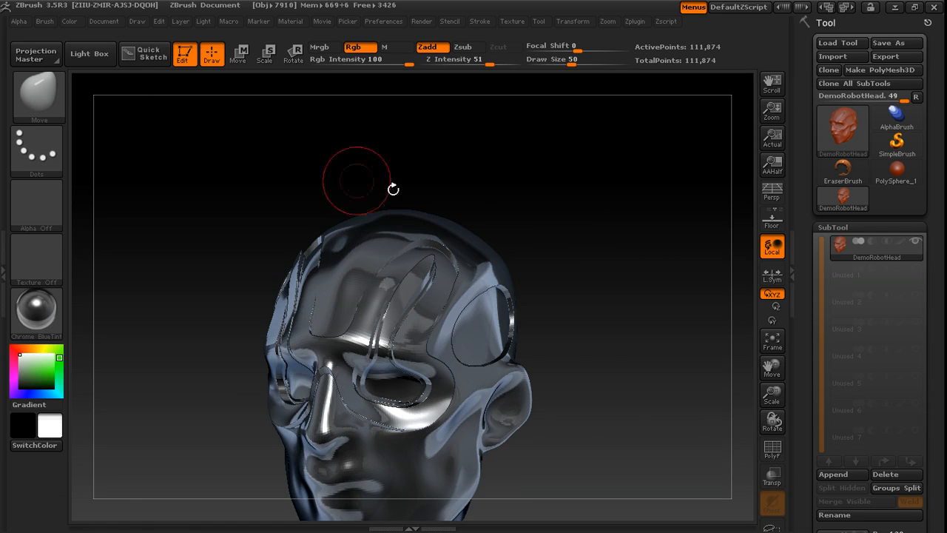
- Select the hPolish brush and polish and smooth the surface around the temple polygroup
key("b")
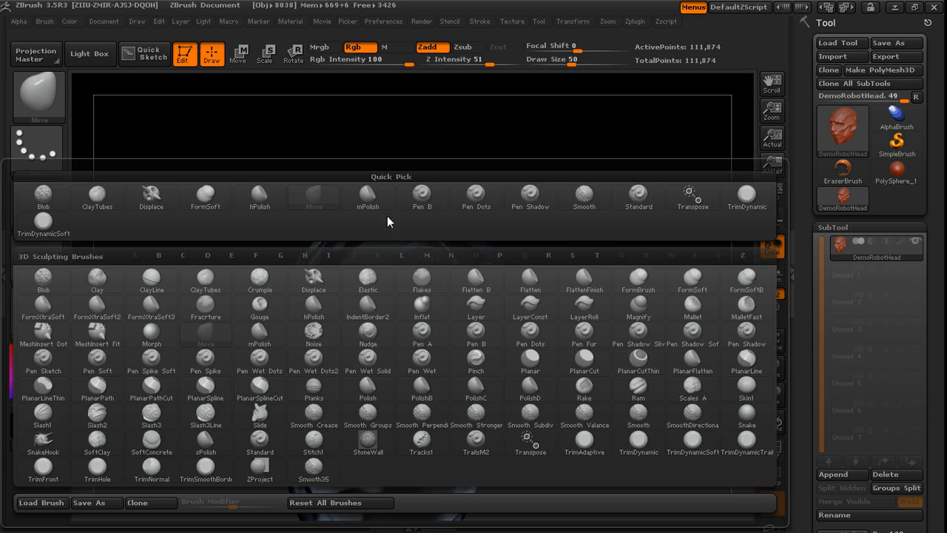
key("h")
key("p")
mouse_move(548, 197)
left_mouse_down()
mouse_move(565, 213)
mouse_move(575, 204)
mouse_move(434, 260)
left_mouse_up()
key("shift")
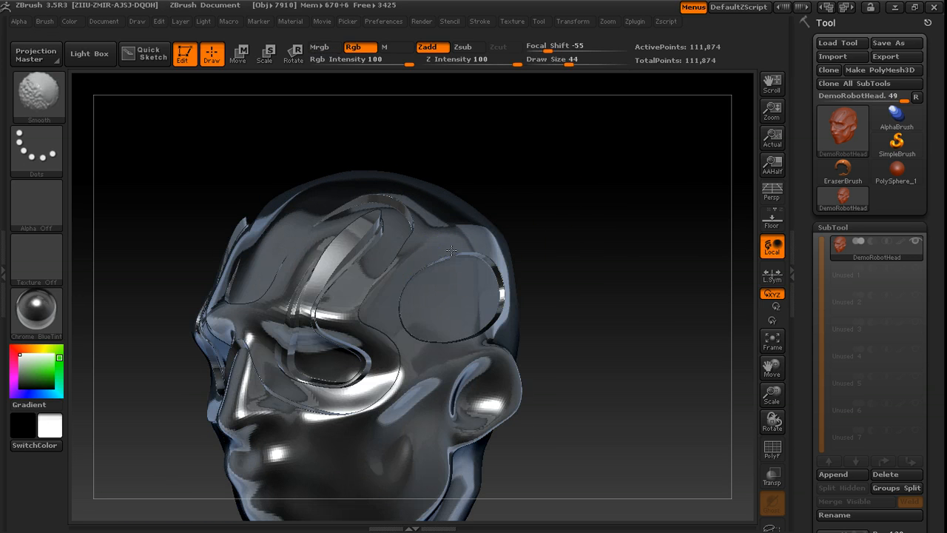
mouse_move(523, 237)
left_mouse_down()
mouse_move(541, 237)
mouse_move(444, 268)
mouse_move(467, 258)
left_mouse_up()
- Turn off Rgb for hPolish, enable Zadd at Z Intensity 60, and reduce the draw size to 22
left_click(353, 46)
left_click_drag(592, 209, 413, 257)
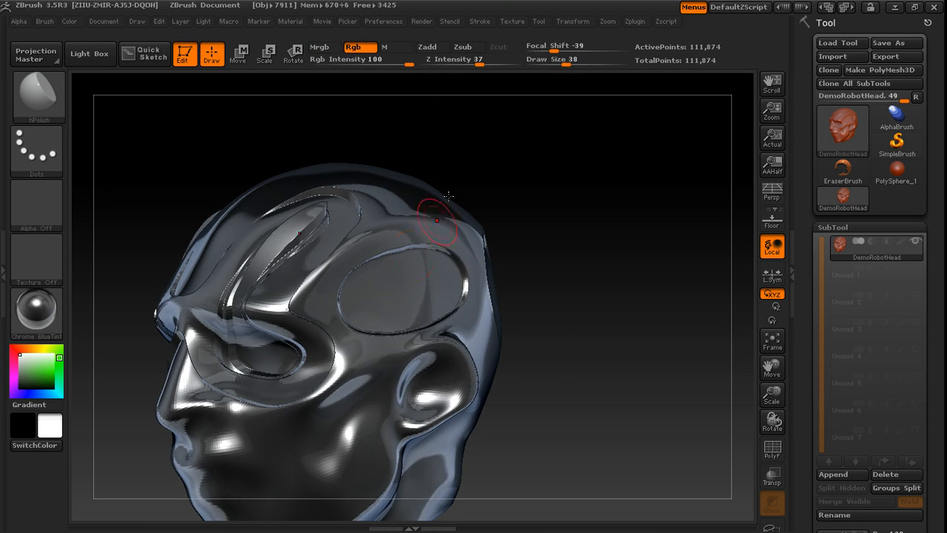
left_click(361, 48)
key("bracketleft")
left_click_drag(649, 230, 592, 244)
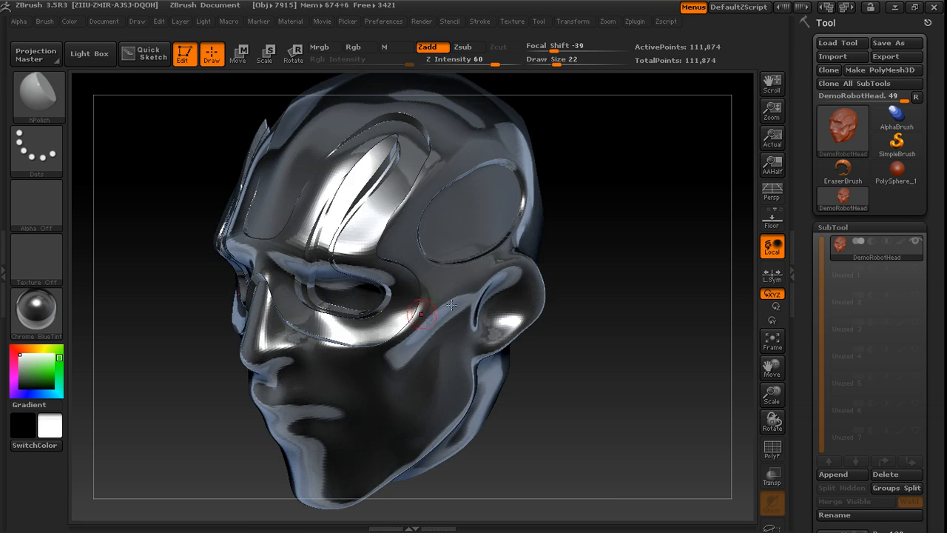
- Polish the surface between the inner eye corner and the nose bridge with the hPolish brush
left_click_drag(591, 308, 518, 305)
left_click_drag(192, 327, 270, 297)
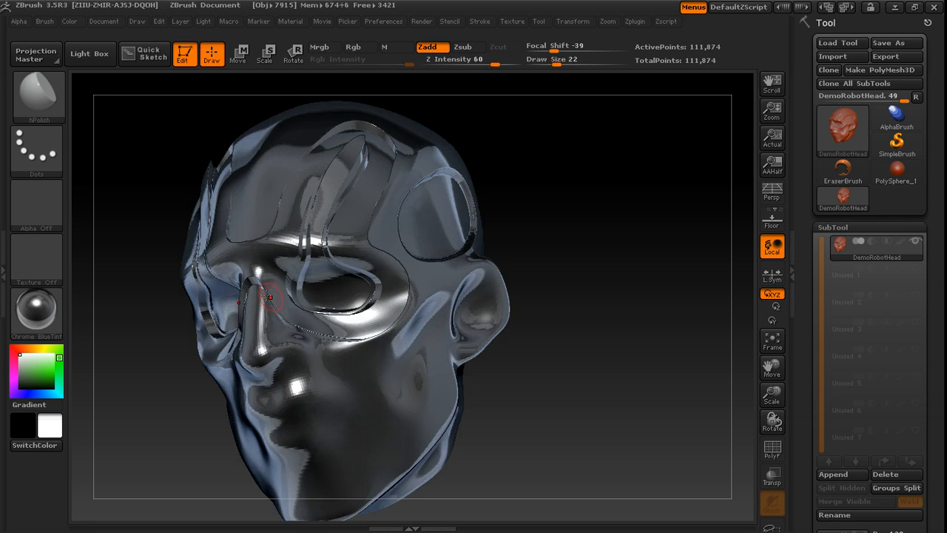
left_click_drag(556, 295, 644, 270)
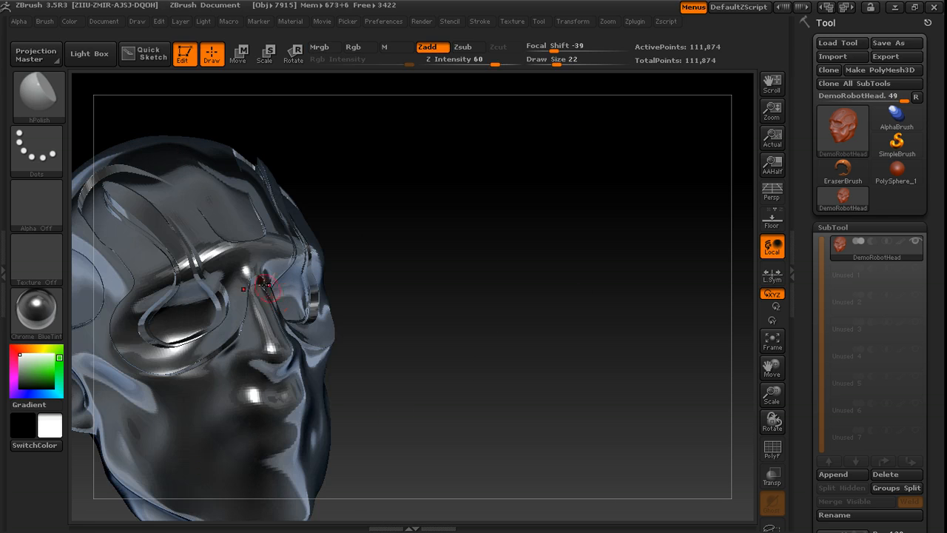
left_click_drag(459, 289, 483, 248)
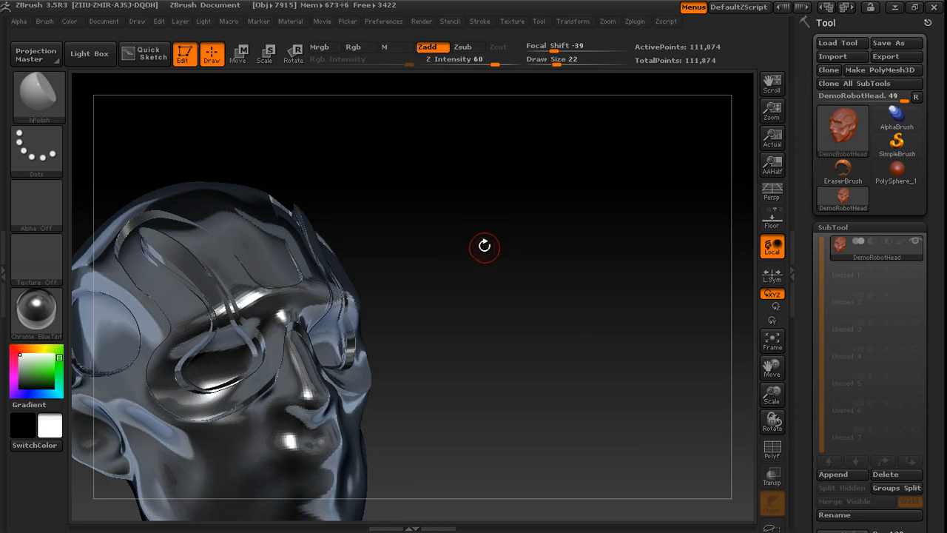
- Switch to the TrimDynamic brush and subdivide the head once to SDiv 2
key("b")
key("t")
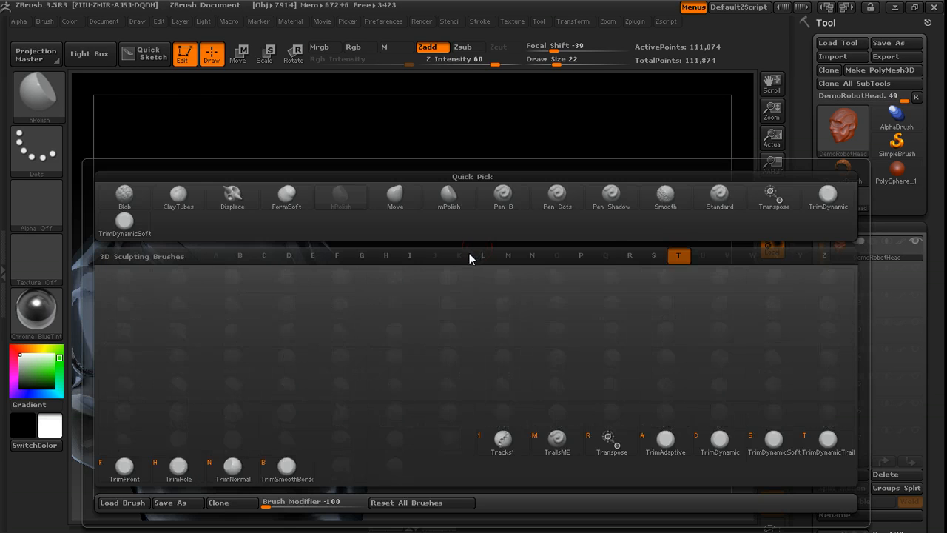
key("d")
left_click_drag(515, 244, 434, 231)
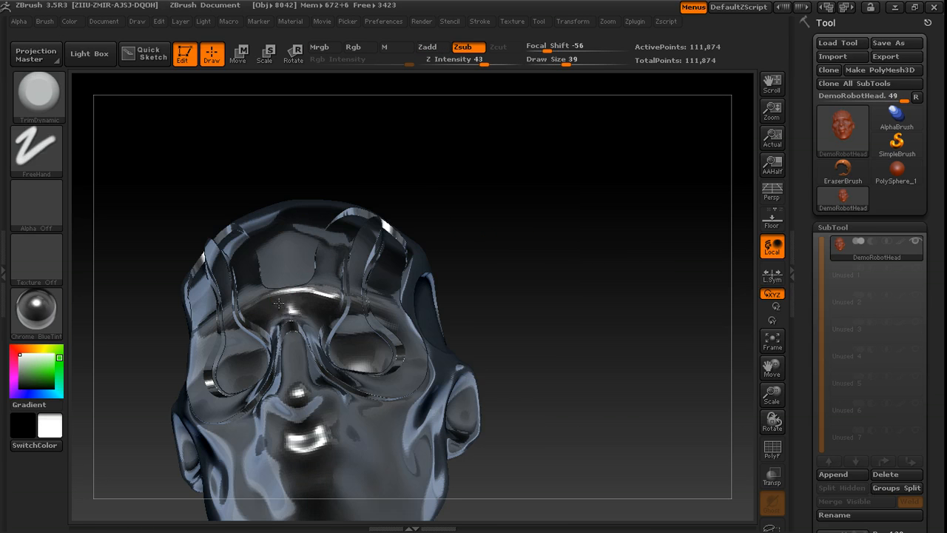
left_click_drag(808, 387, 797, 250)
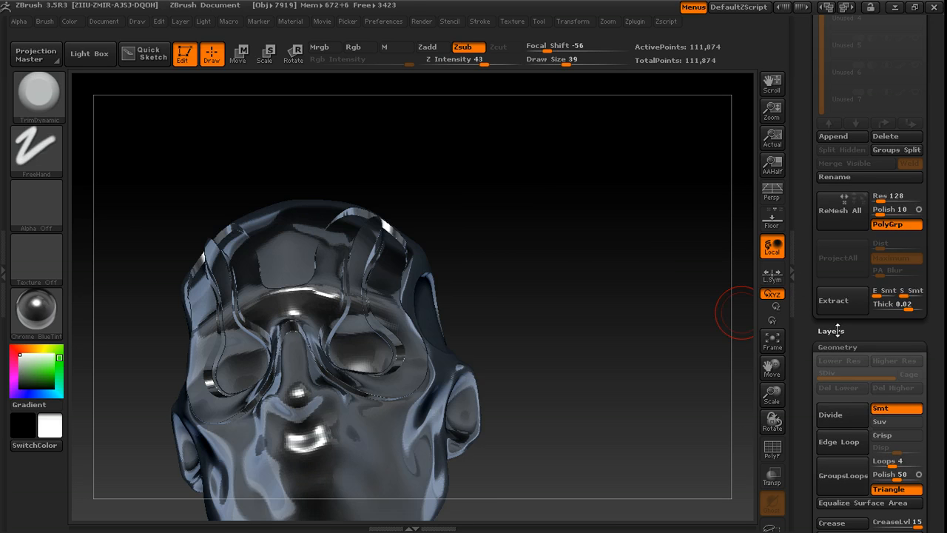
key("ctrl+d")
- Trim the brow and the area around the eye socket with TrimDynamic, reducing the draw size to 29
left_click_drag(738, 316, 329, 296)
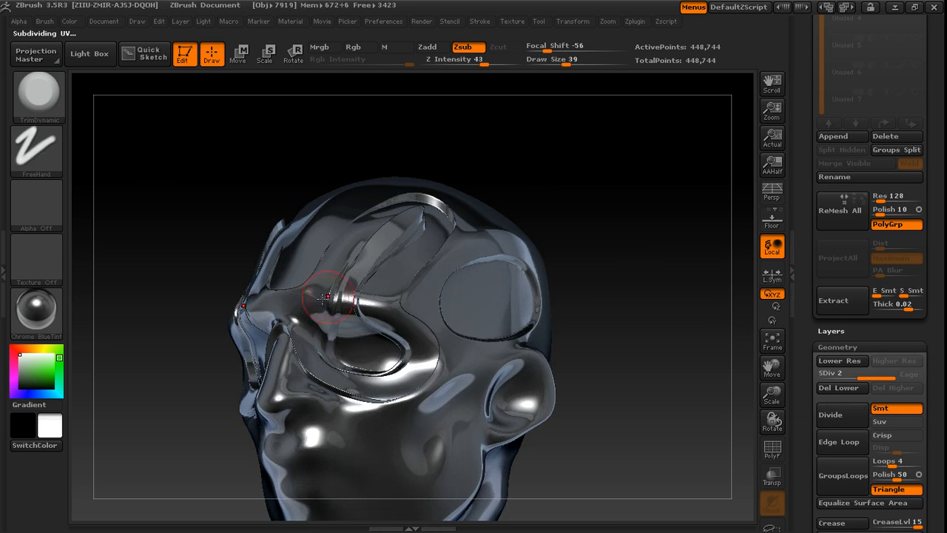
left_click_drag(626, 307, 423, 375)
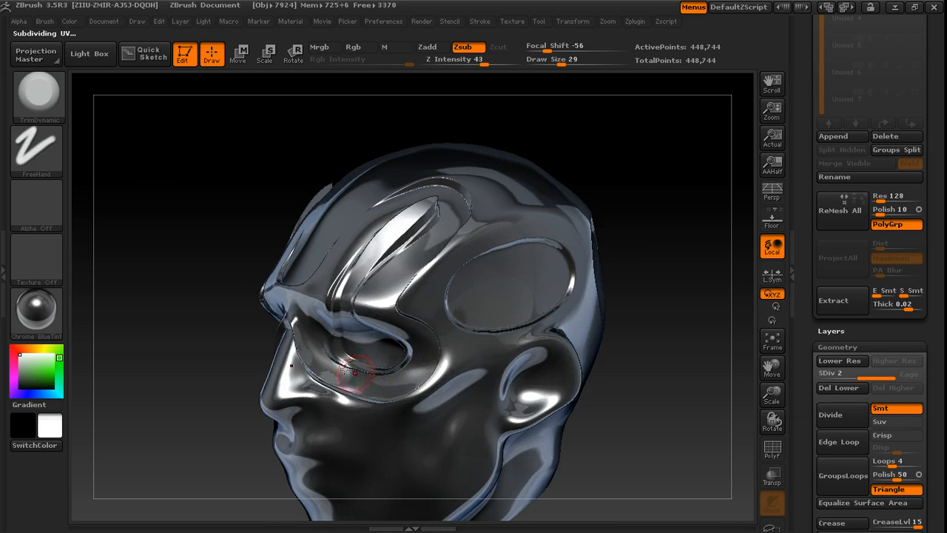
mouse_move(601, 235)
left_mouse_down()
mouse_move(601, 280)
mouse_move(567, 283)
mouse_move(555, 267)
mouse_move(370, 313)
left_mouse_up()
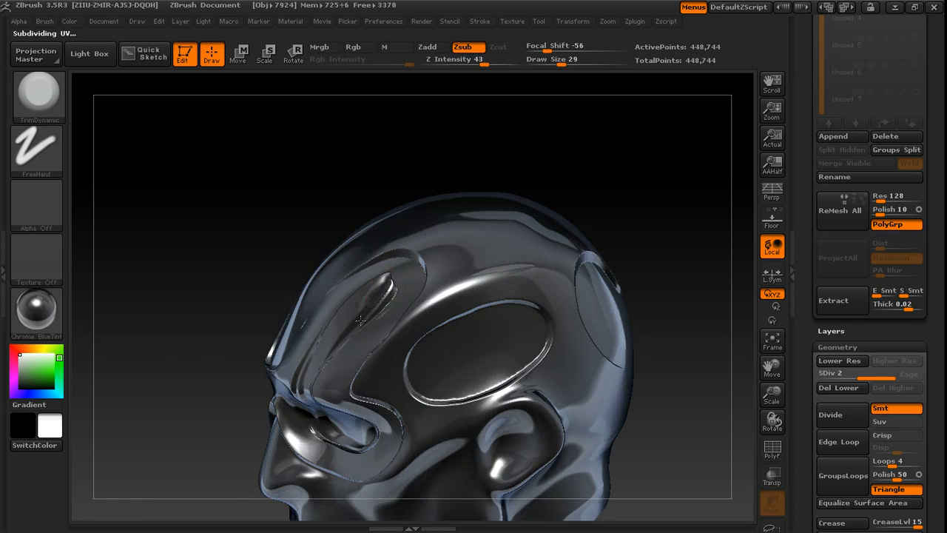
- Trim the forehead panels with TrimDynamic and smooth the curved groove at their upper edge
left_click_drag(227, 328, 378, 305)
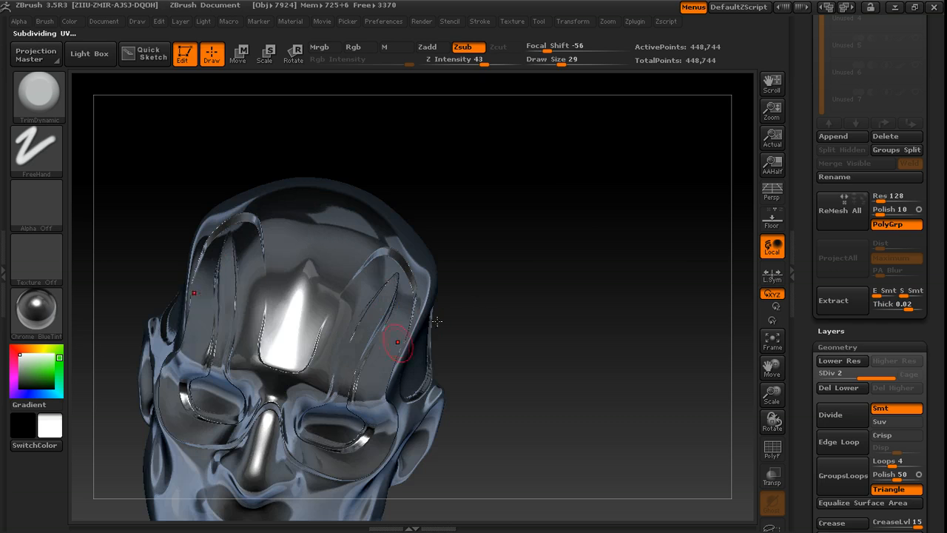
left_click_drag(451, 325, 501, 302)
left_click_drag(491, 222, 370, 259)
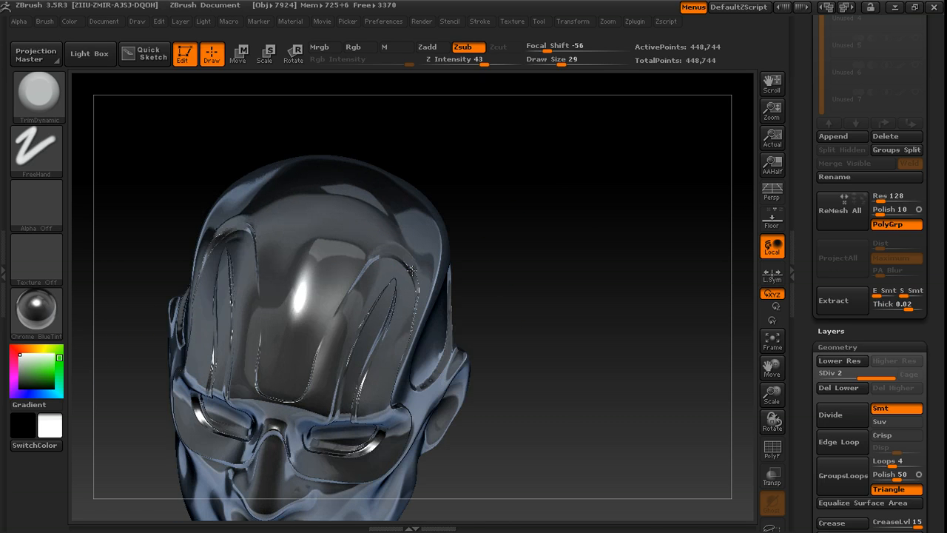
left_click_drag(529, 249, 438, 285)
key("shift")
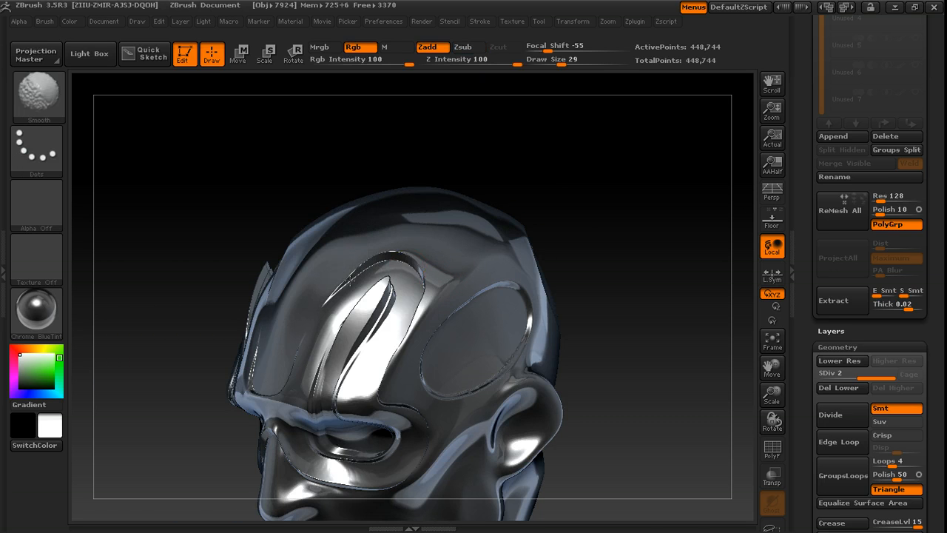
key("alt")
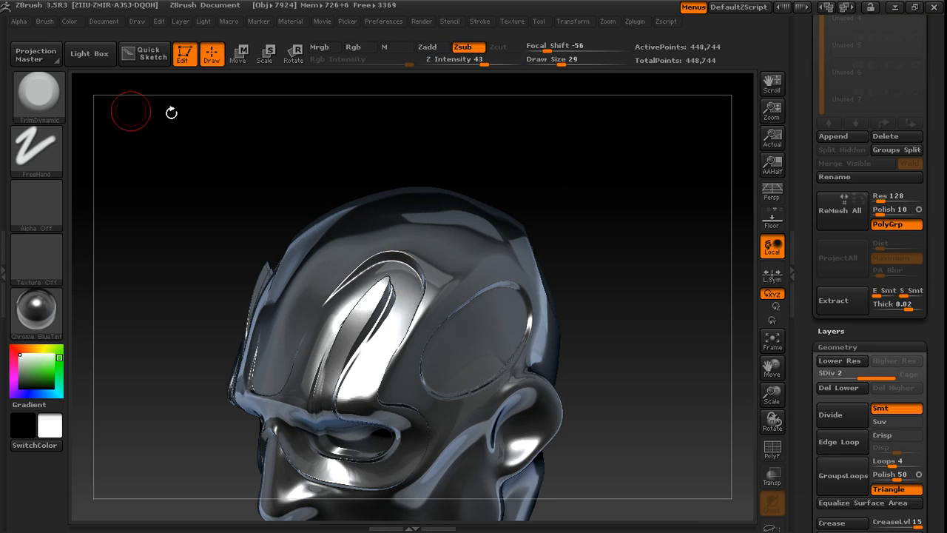
- Switch back to the hPolish brush and polish along the upper edge of the forehead panel
key("b")
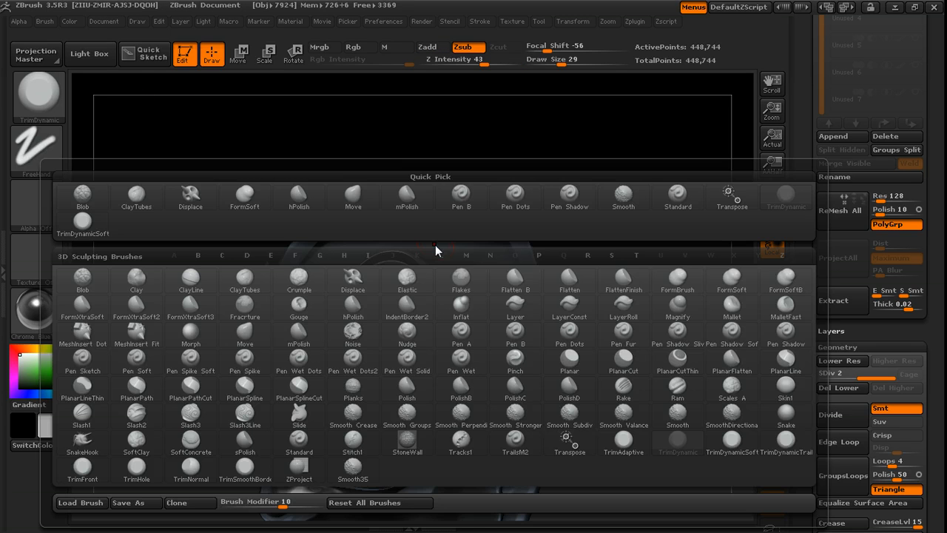
key("h")
key("p")
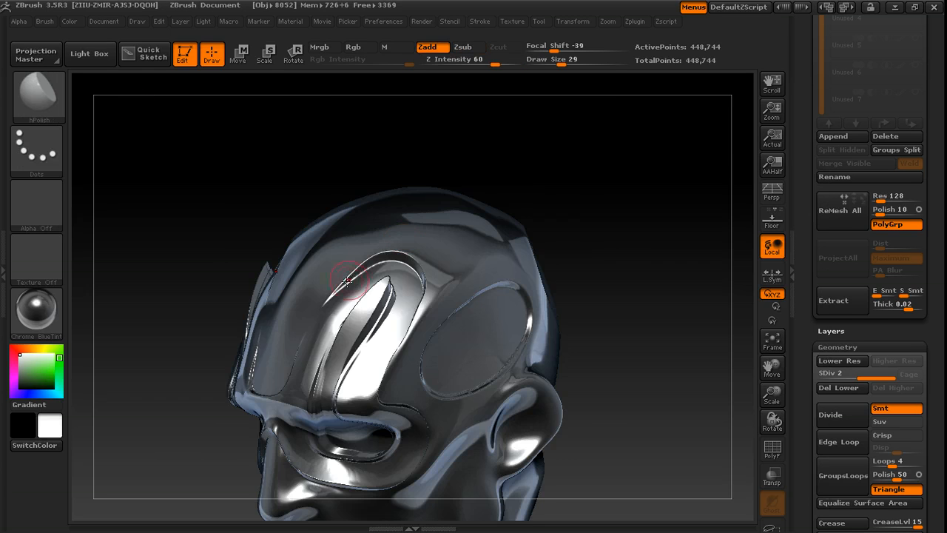
left_click_drag(616, 242, 530, 238)
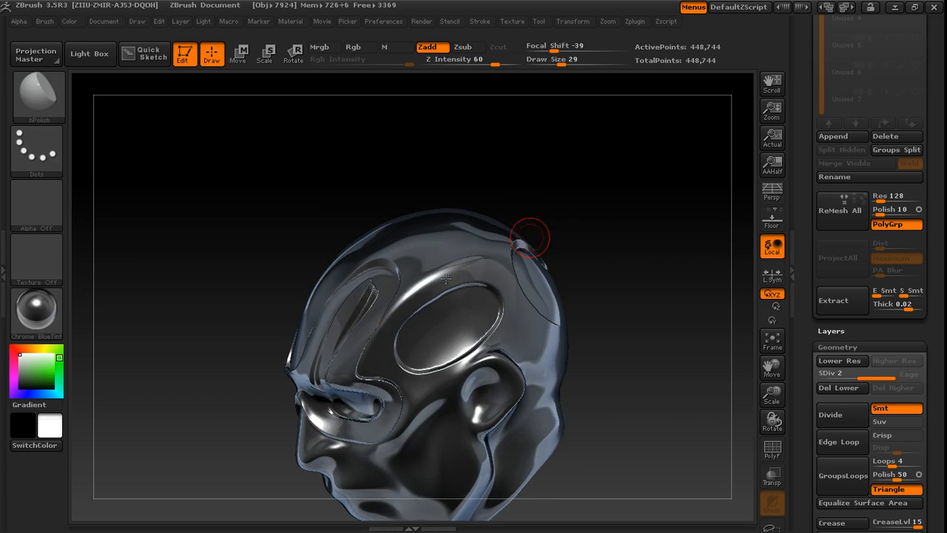